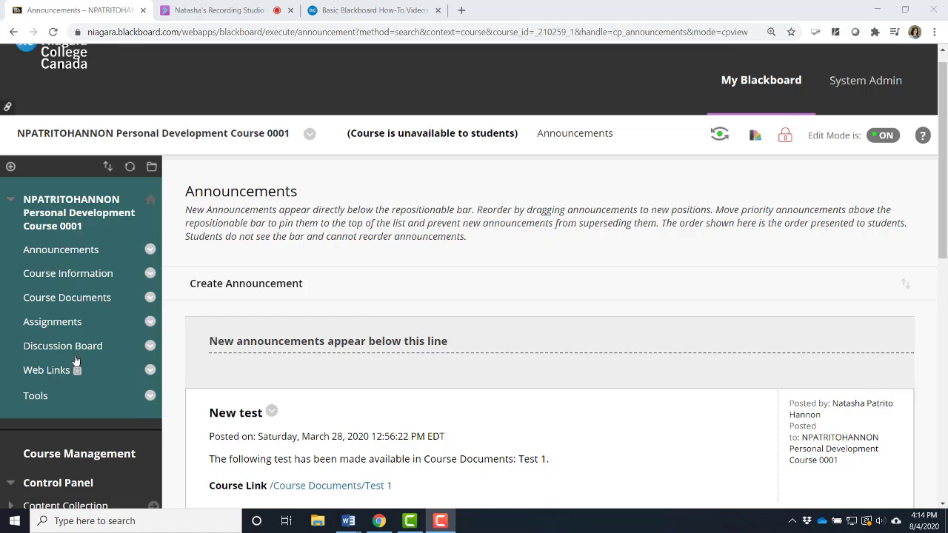
Open Blackboard Collaborate Ultra from the course's tools to reach its list of sessions.
left_click(42, 400)
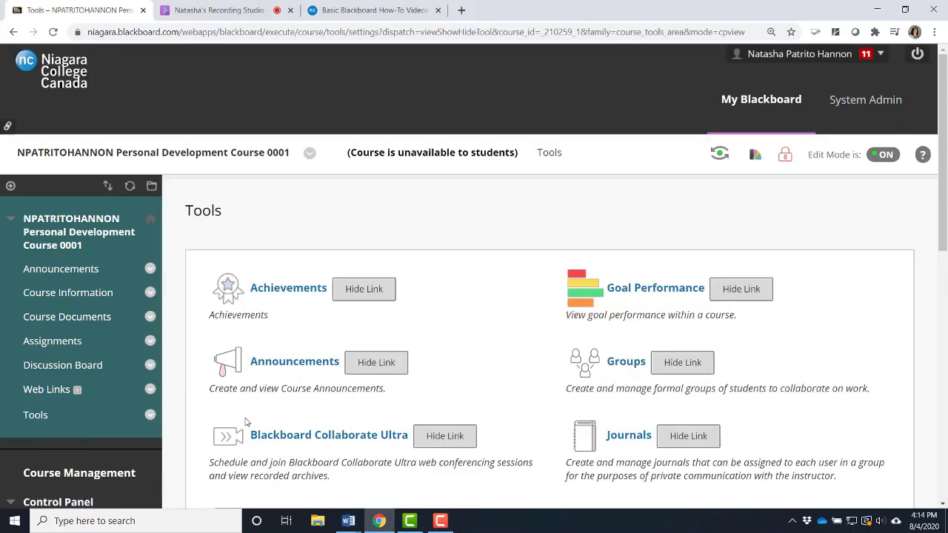
left_click(328, 436)
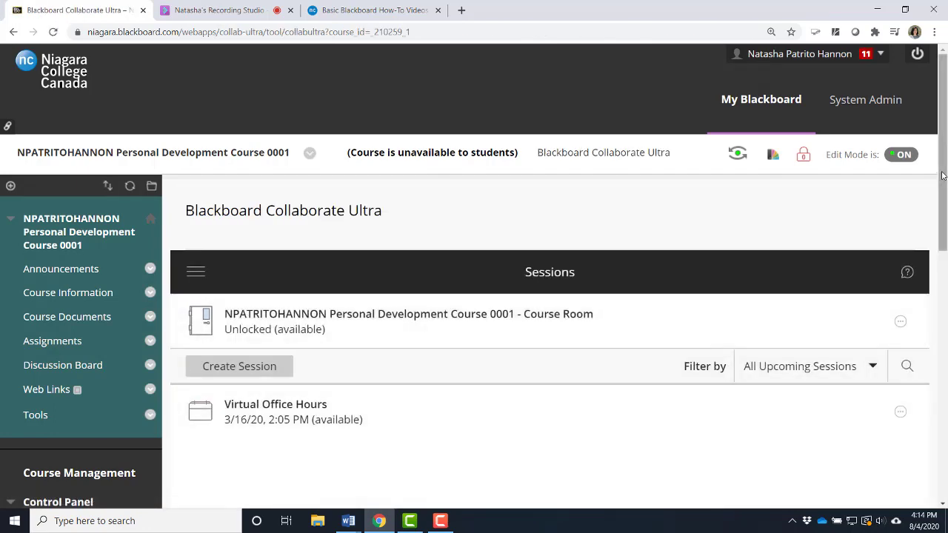
left_click_drag(943, 175, 943, 205)
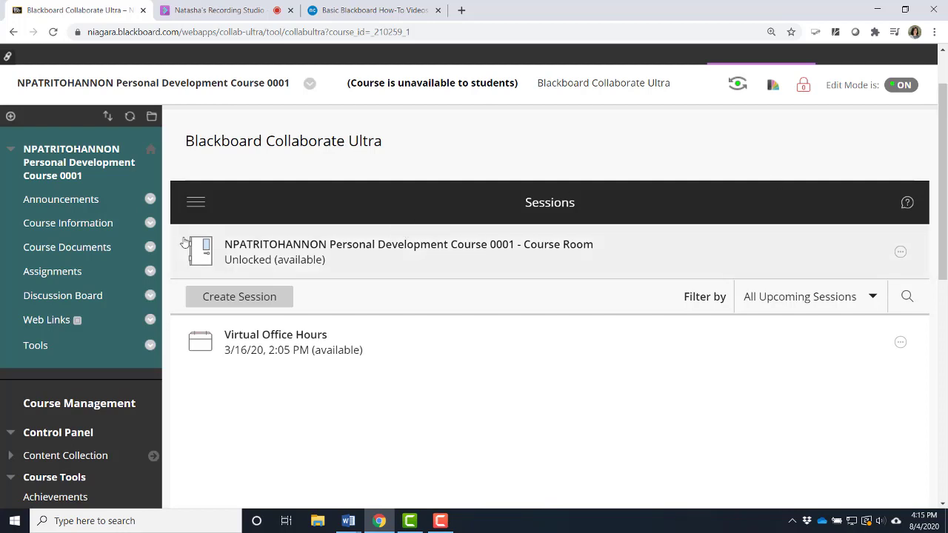
Create a new session and title it with the instructor's first name in possessive form followed by "Weekly Classroom".
left_click(244, 304)
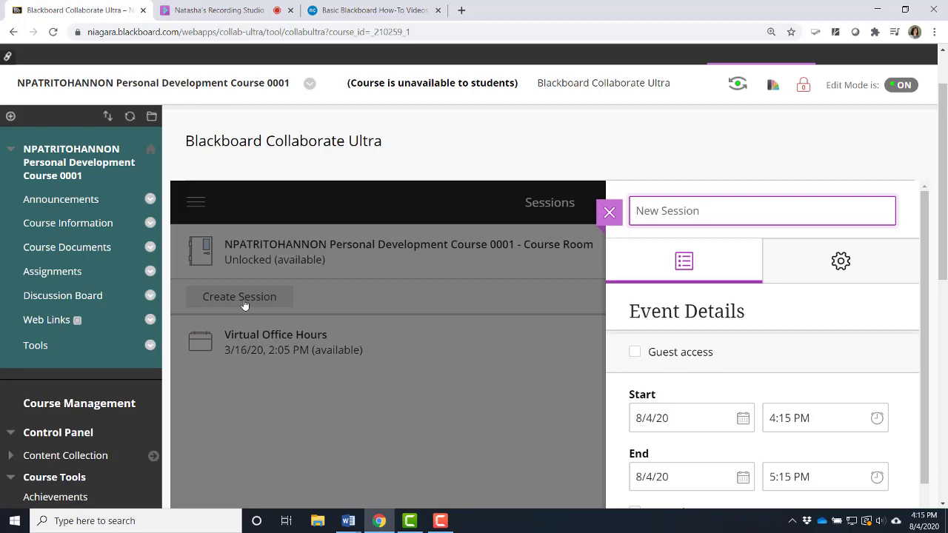
type("Nata")
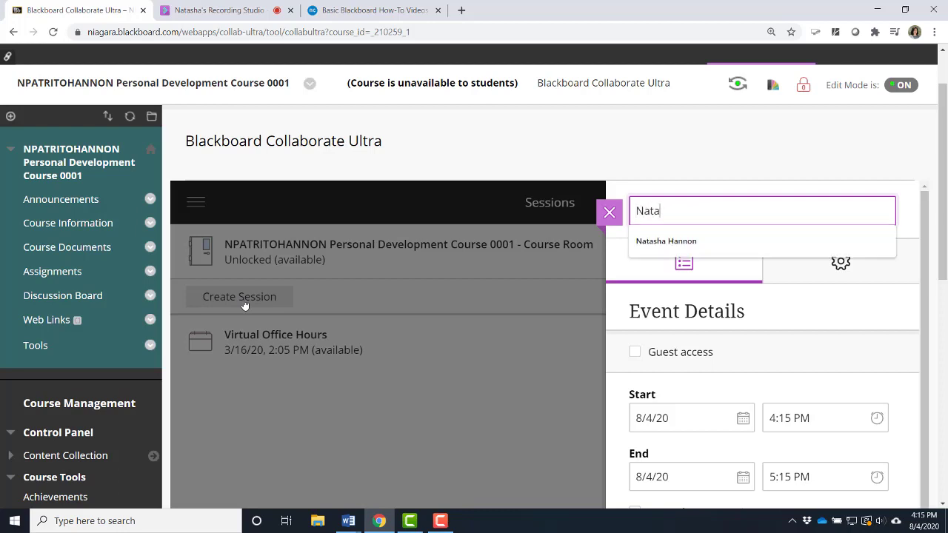
type("sha's W")
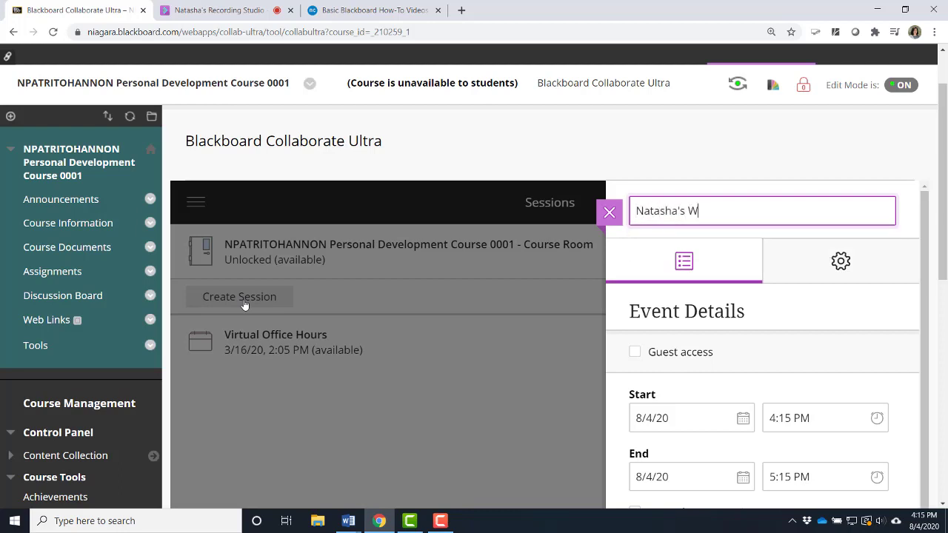
type("eekly Classroom")
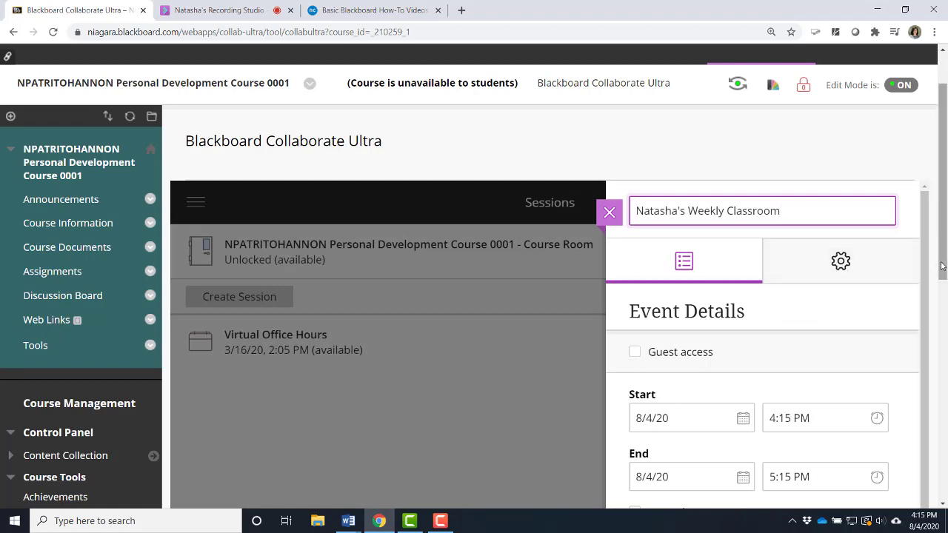
Enable guest access for the session and keep the guest role as Participant.
left_click_drag(943, 266, 944, 328)
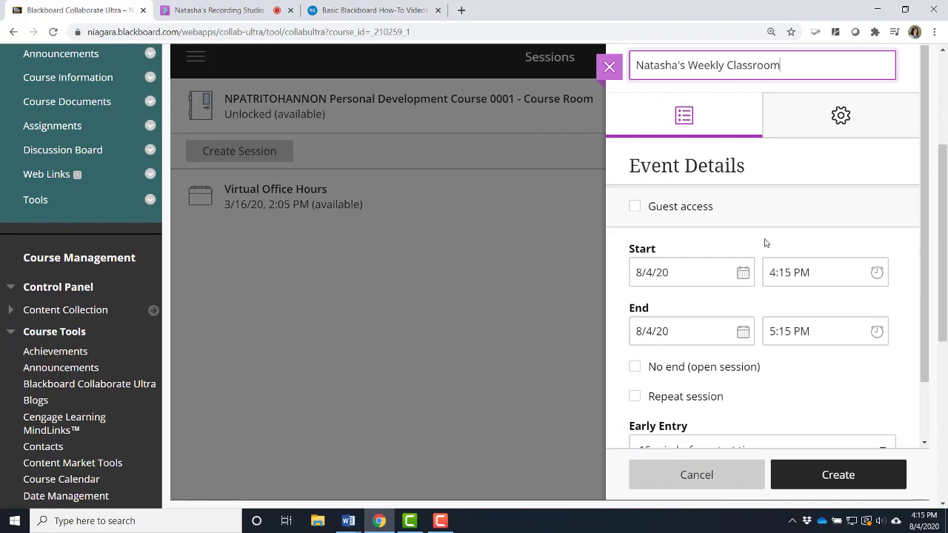
left_click(635, 206)
left_click(703, 215)
left_click(635, 206)
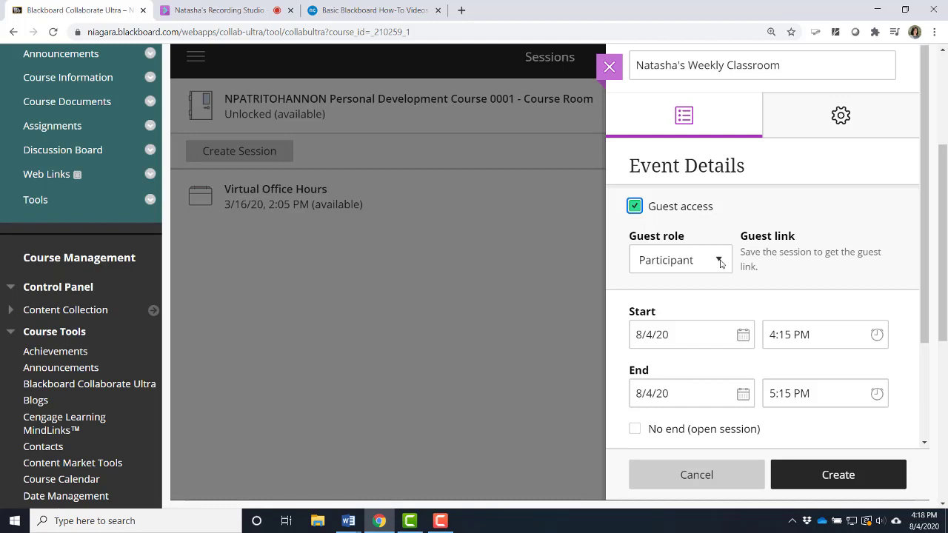
left_click(719, 262)
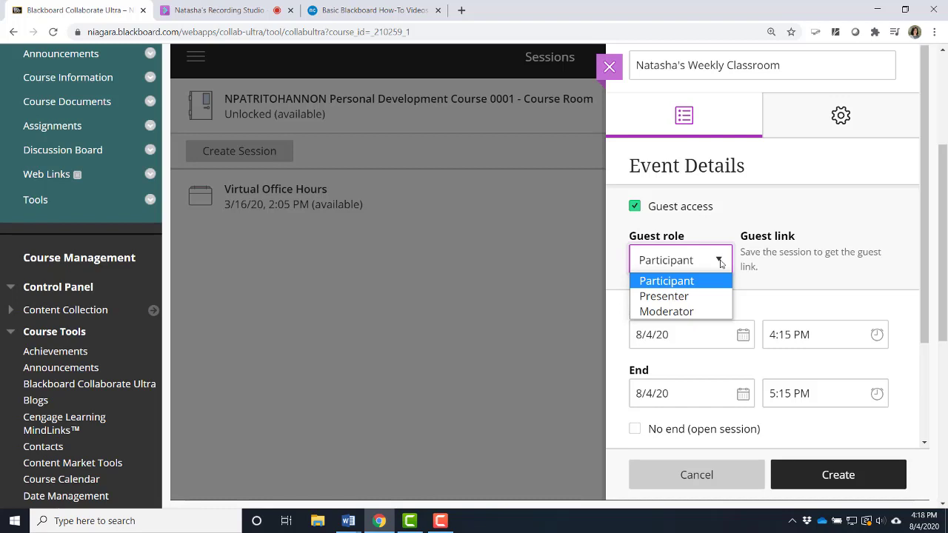
left_click(720, 264)
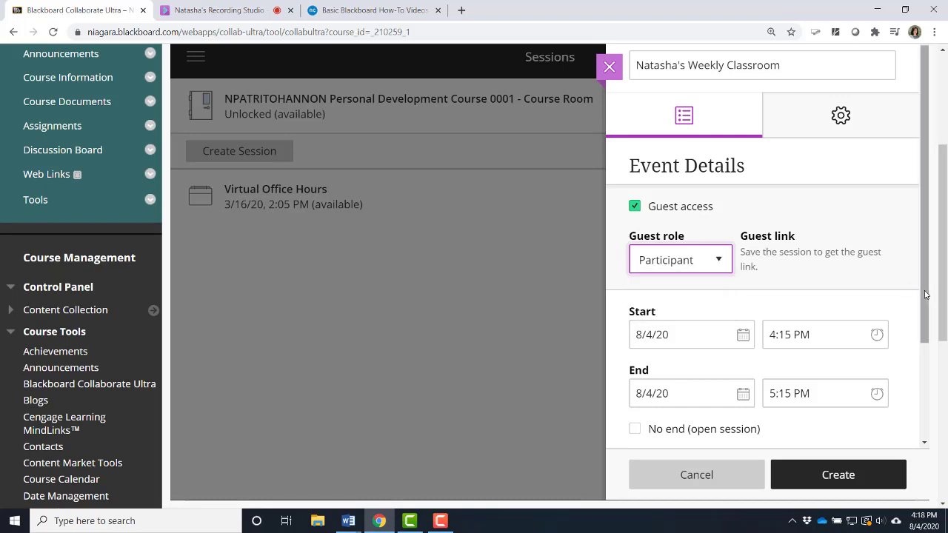
Turn on session repetition in the event details.
left_click_drag(924, 294, 919, 388)
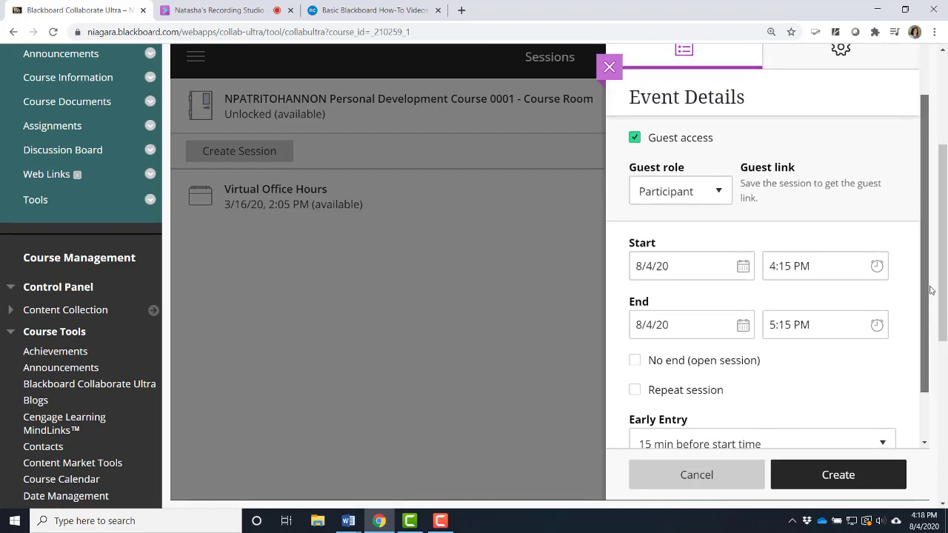
scroll(934, 296, "up", 3)
scroll(935, 262, "up", 1)
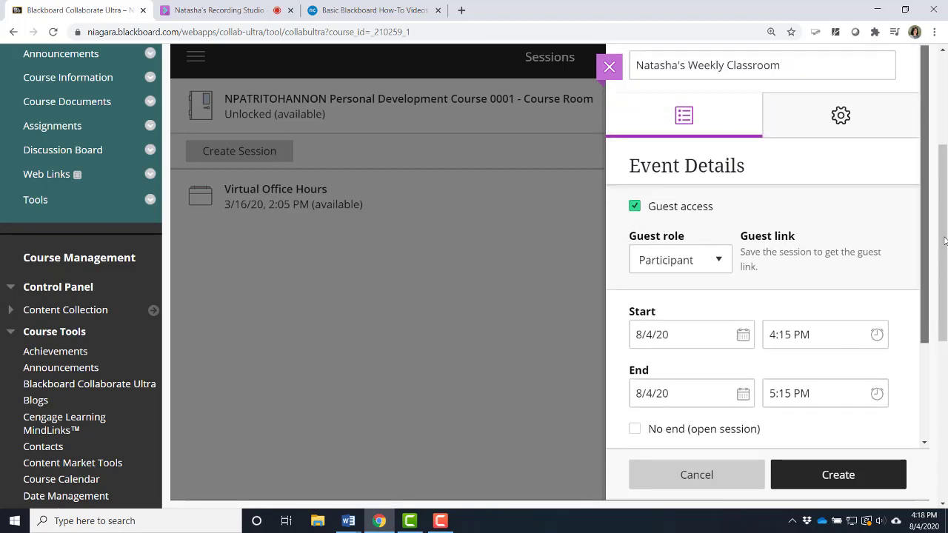
scroll(940, 281, "down", 2)
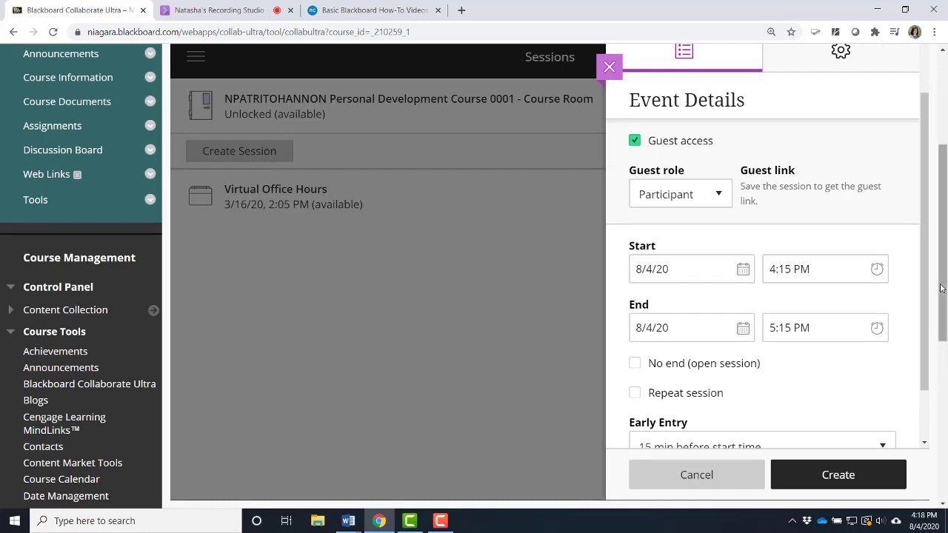
scroll(864, 294, "down", 1)
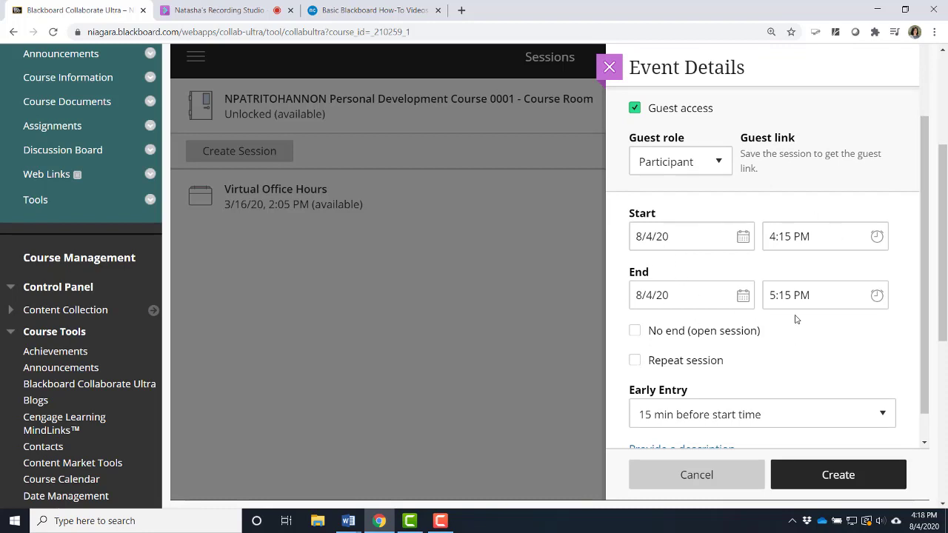
scroll(925, 363, "up", 3)
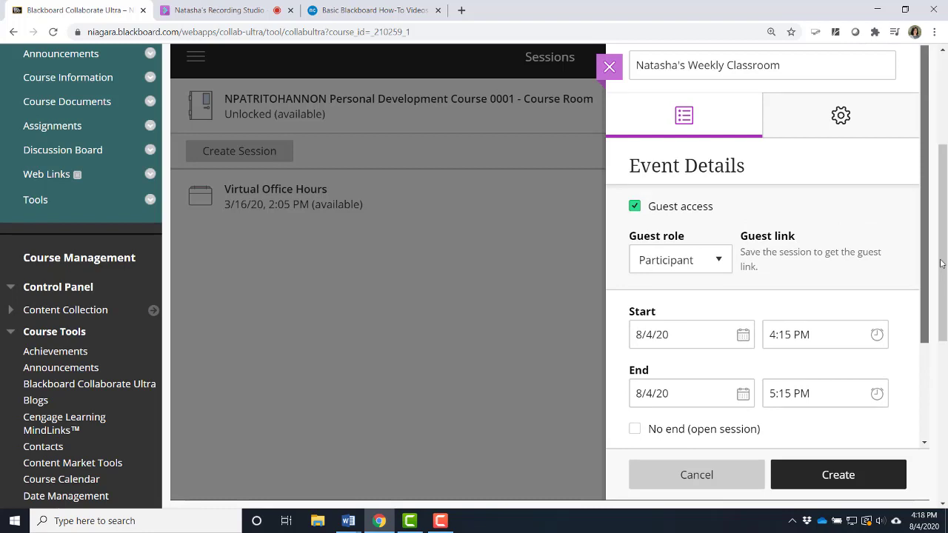
scroll(926, 348, "down", 3)
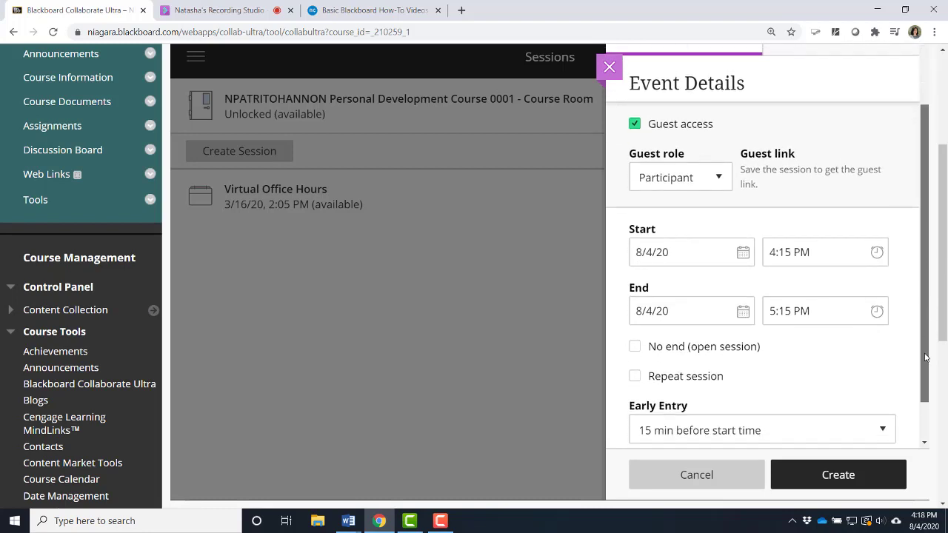
scroll(925, 358, "down", 1)
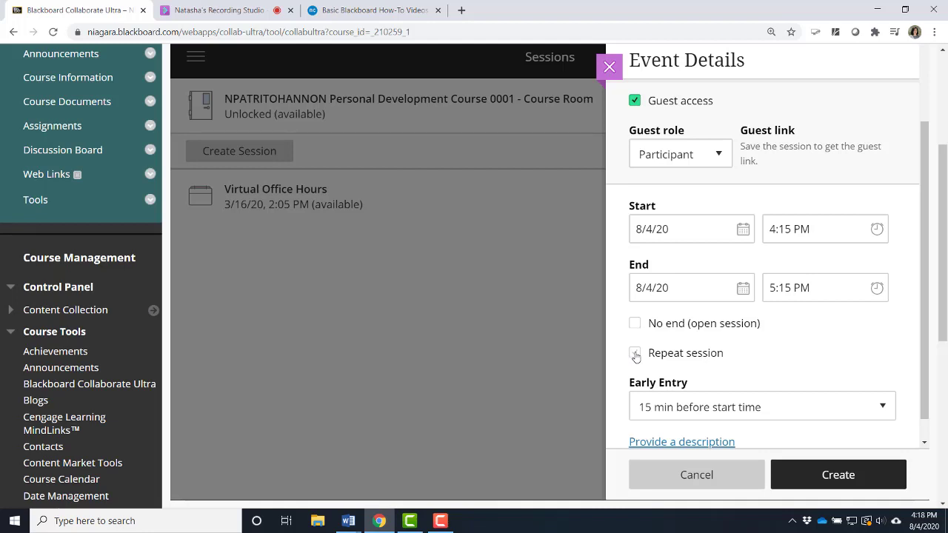
left_click(634, 354)
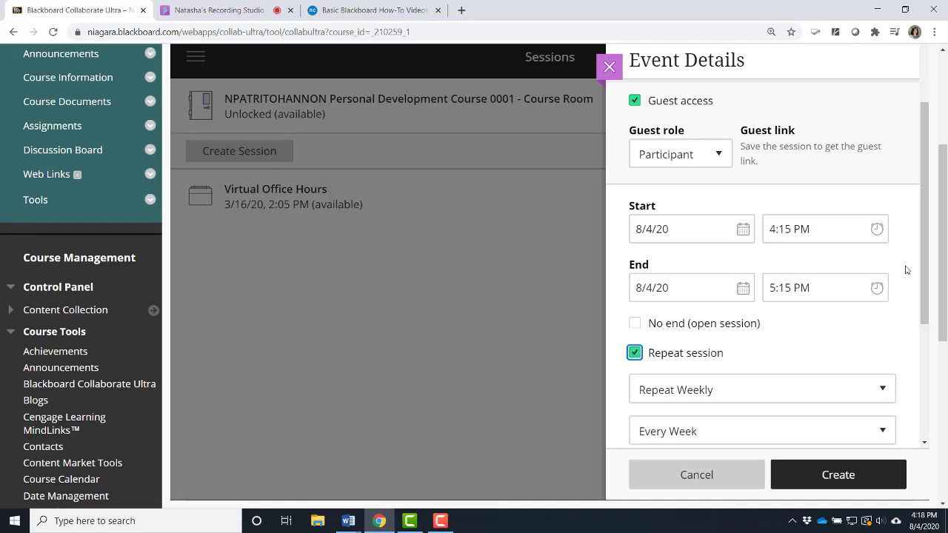
Examine the choices for the repeat interval and for daily, weekly or monthly repetition.
left_click_drag(924, 282, 924, 340)
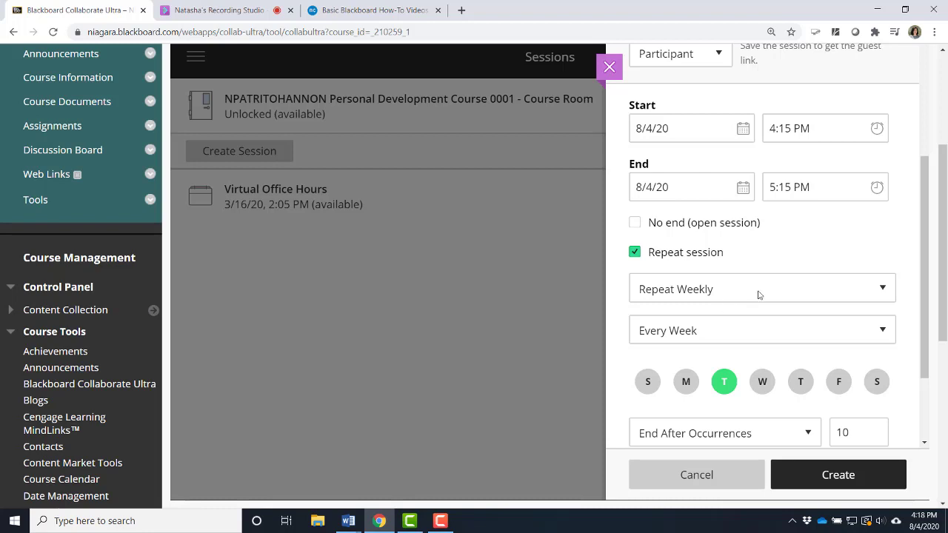
left_click(761, 333)
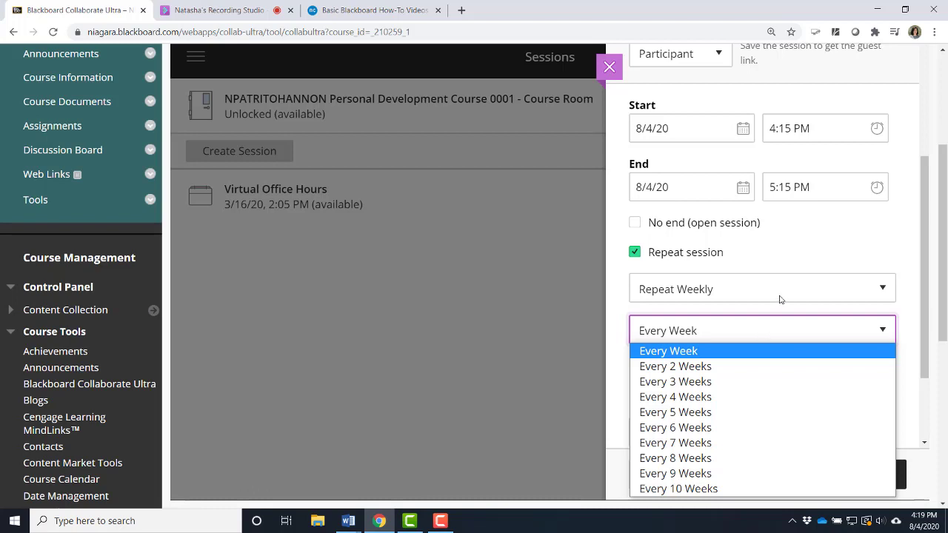
left_click(779, 299)
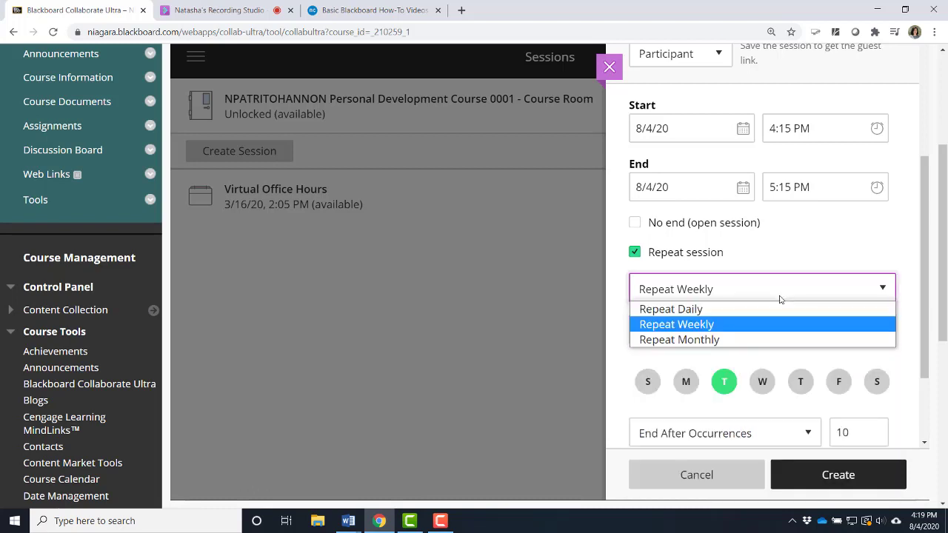
left_click(779, 299)
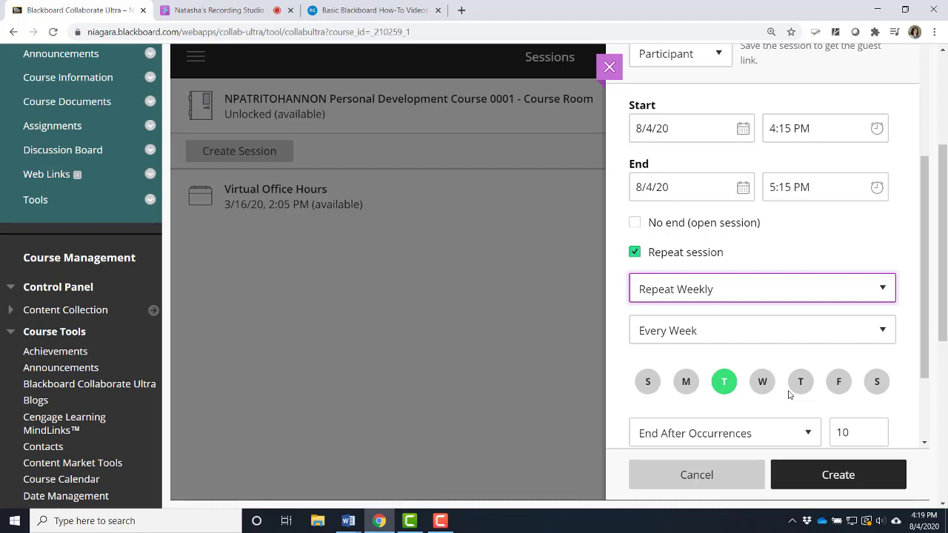
Try making the session open with no end, and switch it back to a repeating session.
left_click(635, 223)
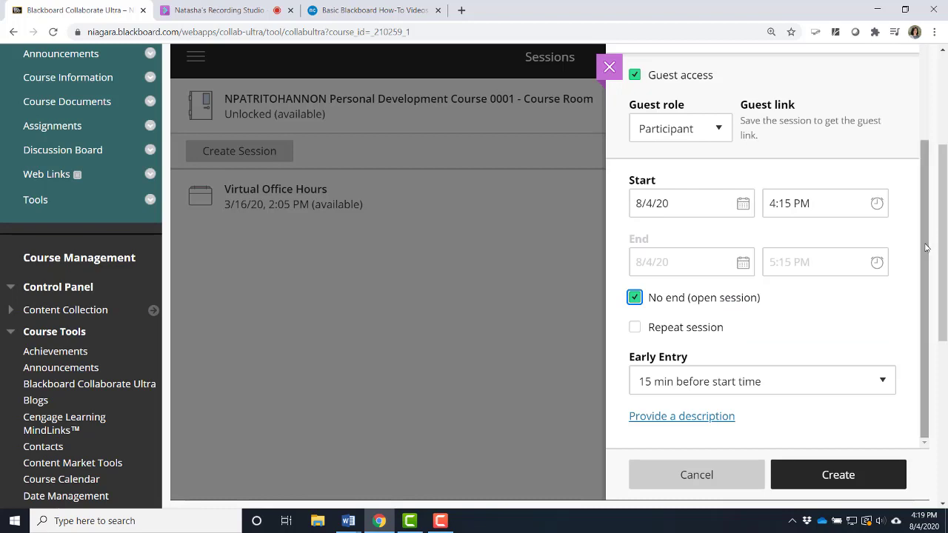
left_click_drag(924, 248, 945, 317)
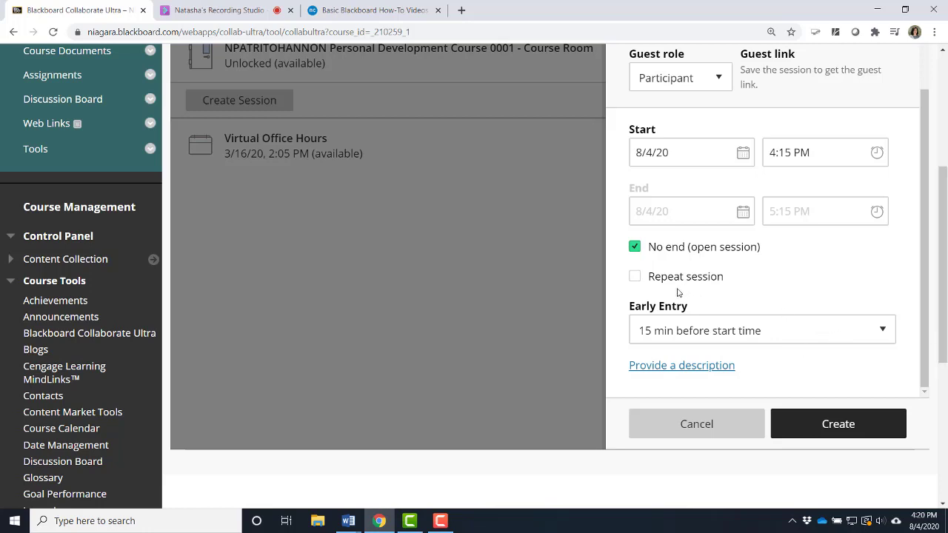
left_click(635, 277)
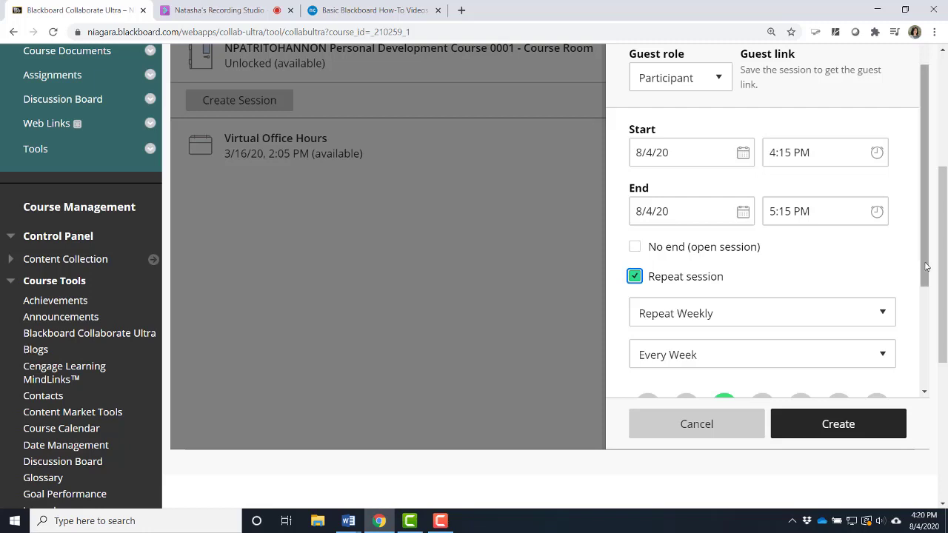
Examine the early entry choices for the repeating session without changing the selection.
left_click_drag(924, 265, 924, 376)
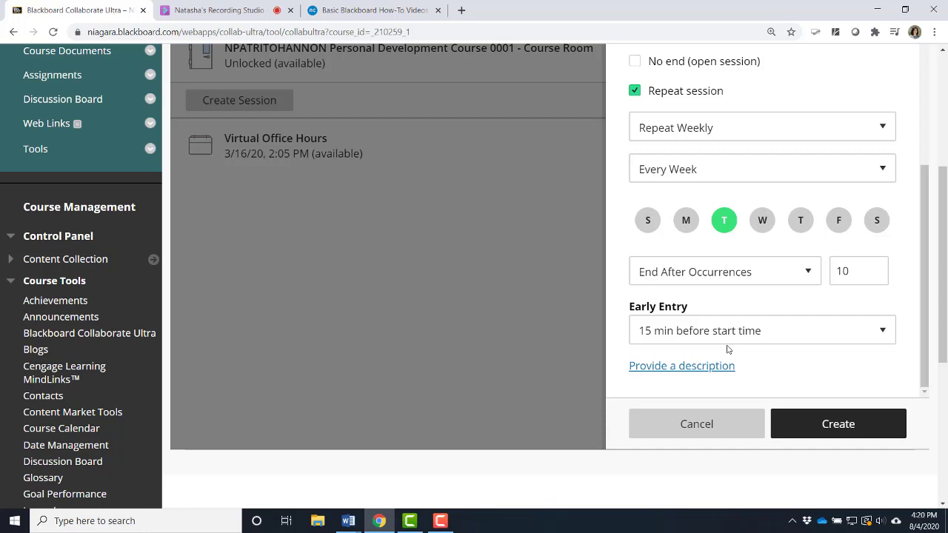
left_click(798, 341)
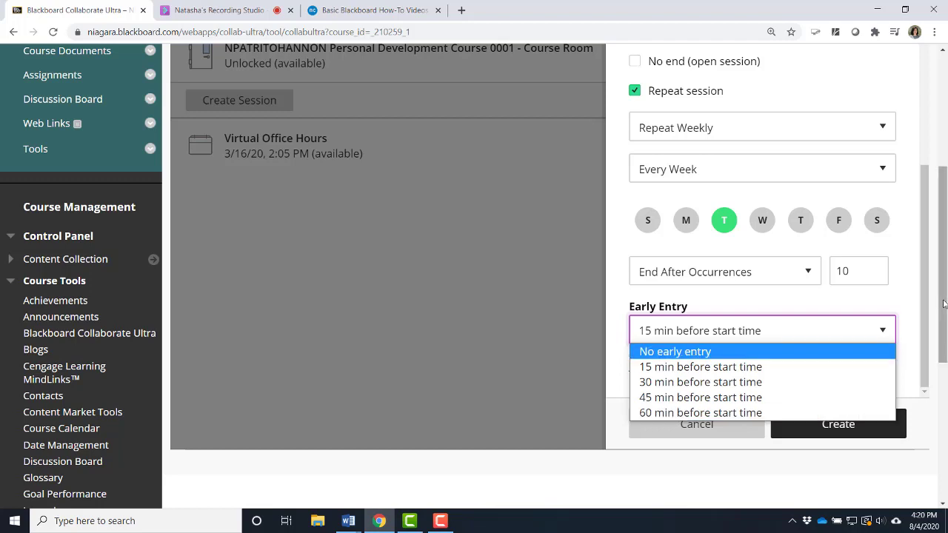
left_click(910, 330)
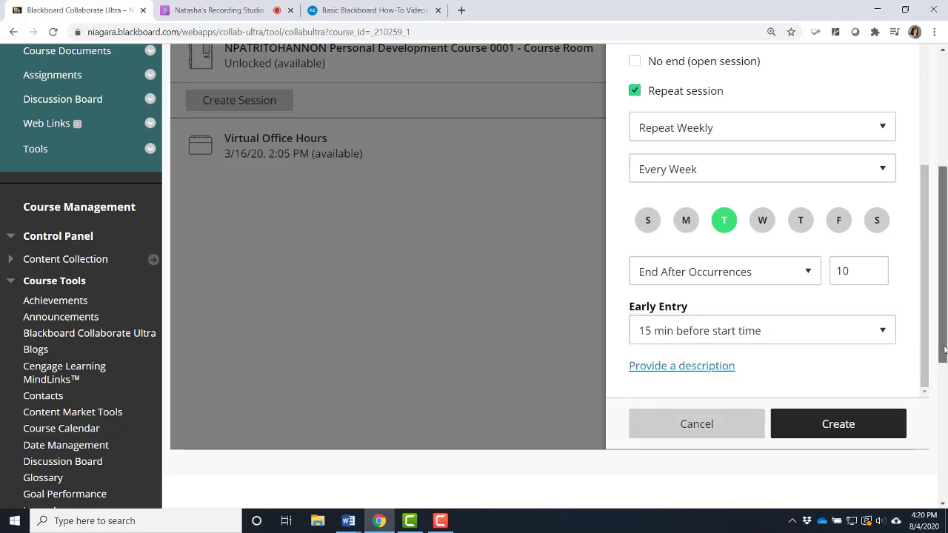
Add the session description "This is where our synchronous lessons will take place each week.".
left_click(692, 373)
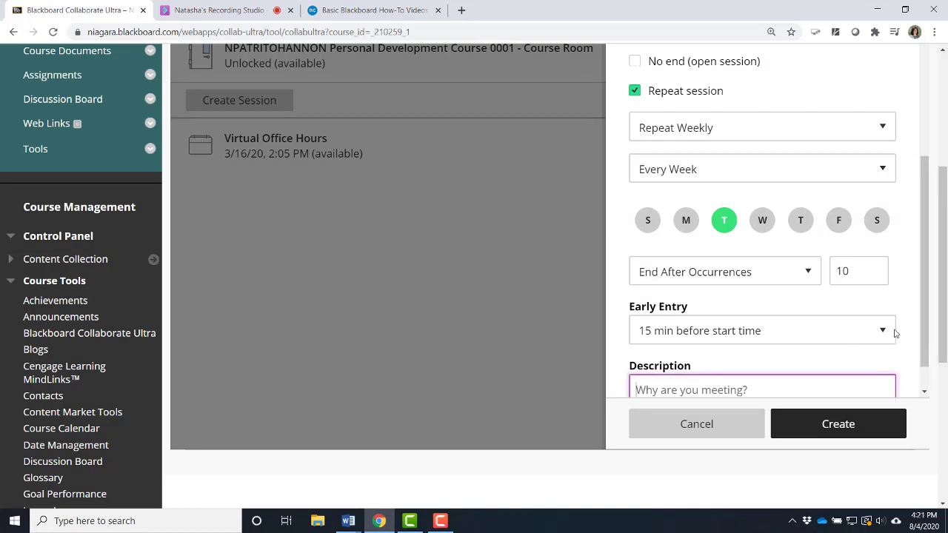
scroll(922, 337, "down", 1)
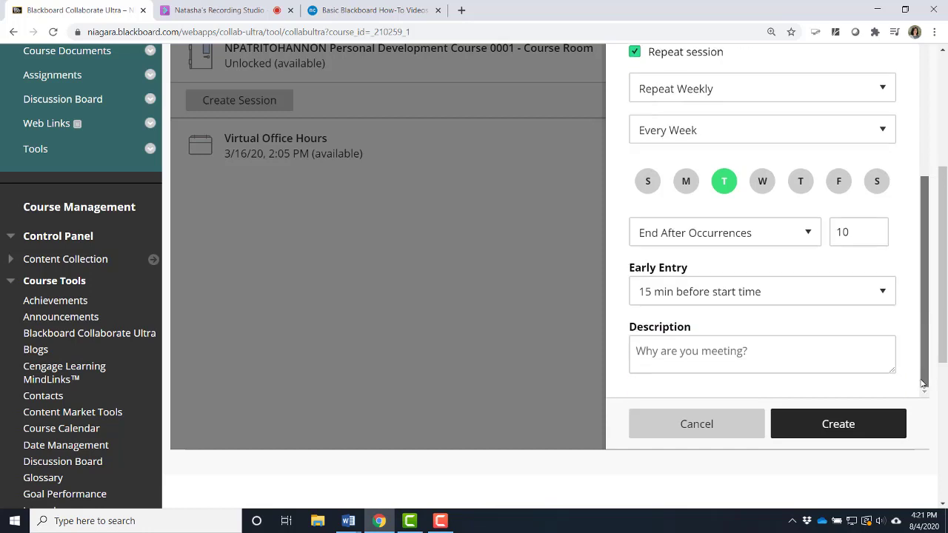
left_click(694, 359)
type("This ")
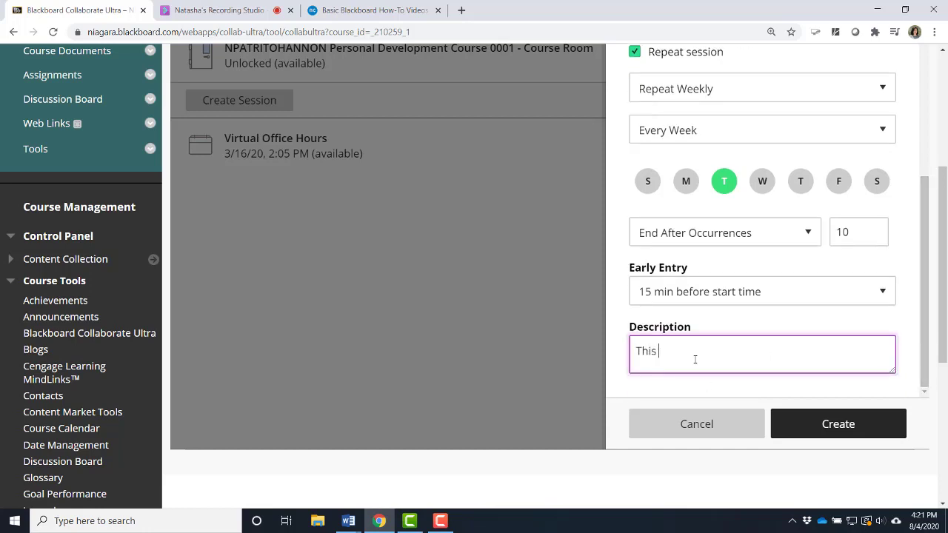
type("is where our synchrono")
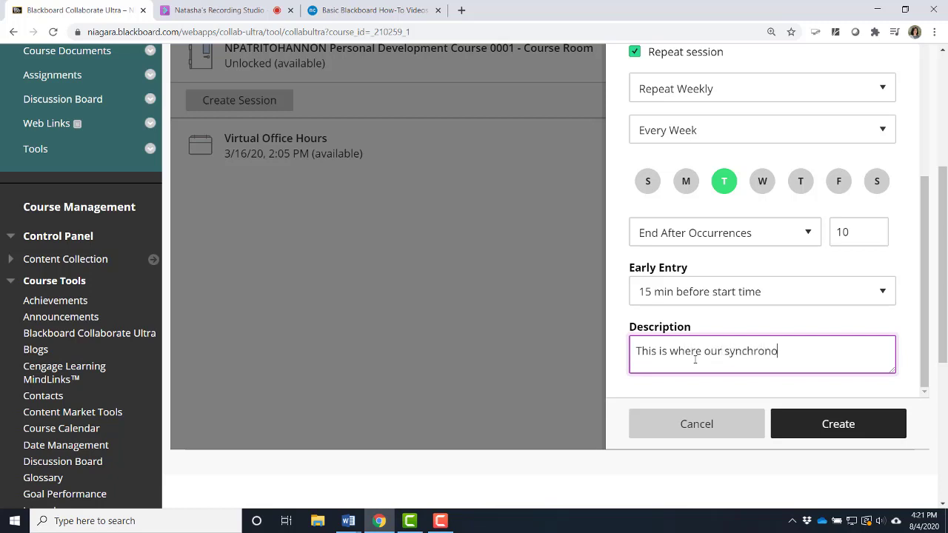
type("us lessons will take place ea")
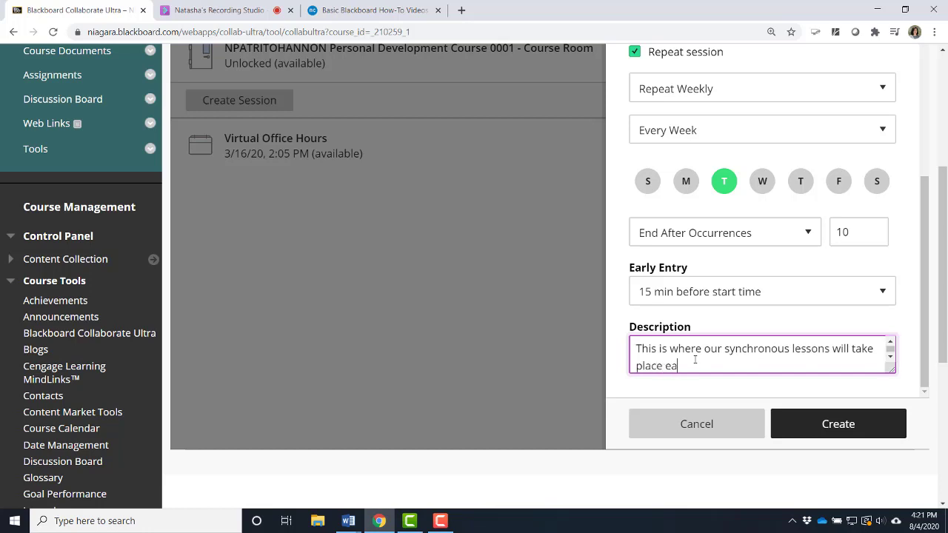
type("ch week.")
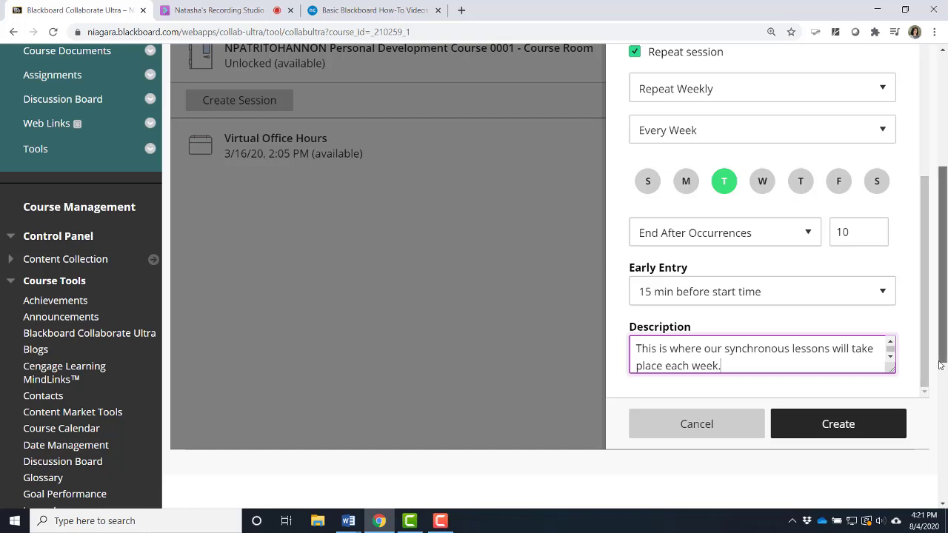
Go to the session settings of the new session and allow recording downloads.
scroll(943, 337, "up", 1)
left_click_drag(943, 337, 940, 367)
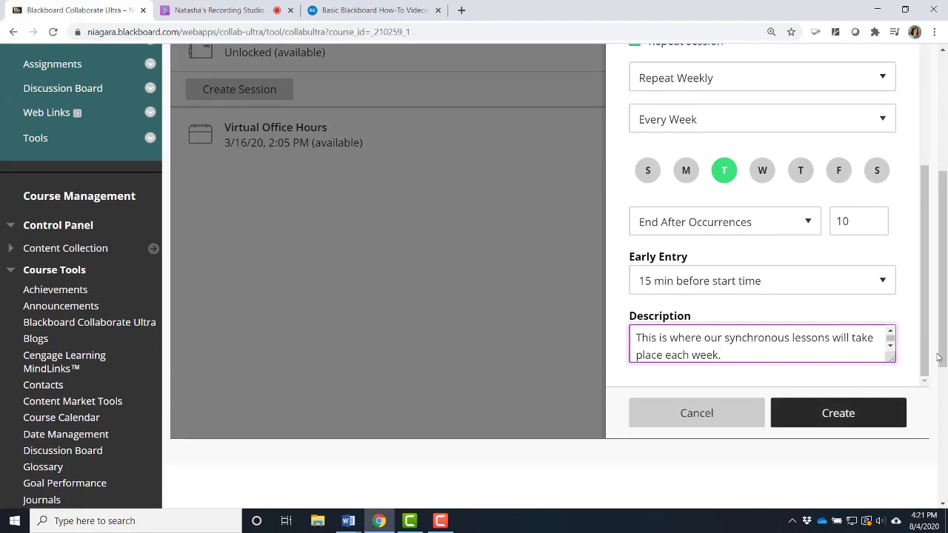
scroll(918, 368, "up", 2)
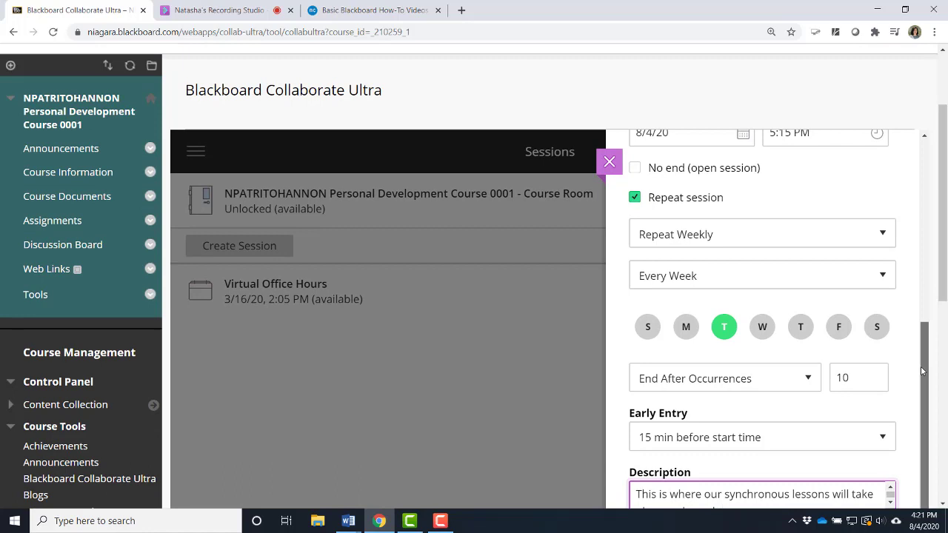
left_click_drag(920, 365, 945, 168)
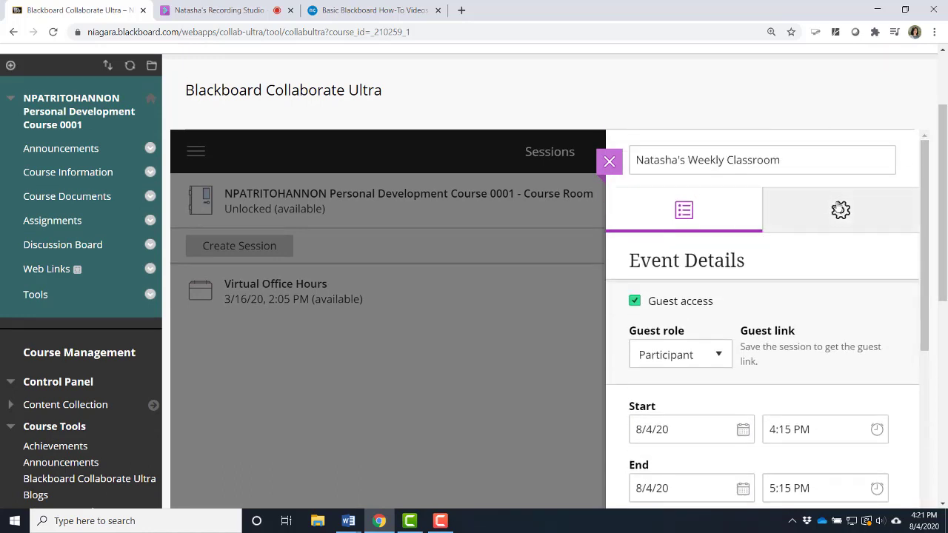
left_click(841, 213)
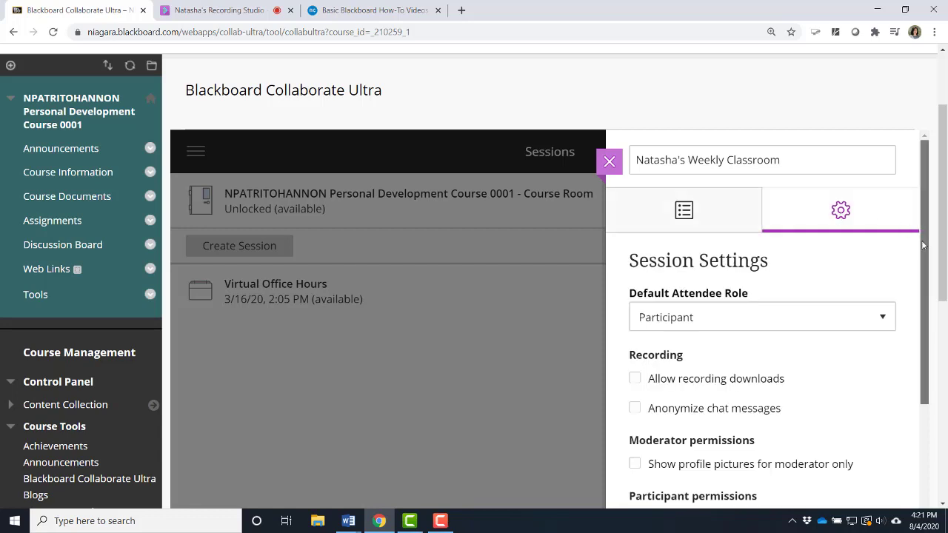
left_click_drag(922, 239, 922, 297)
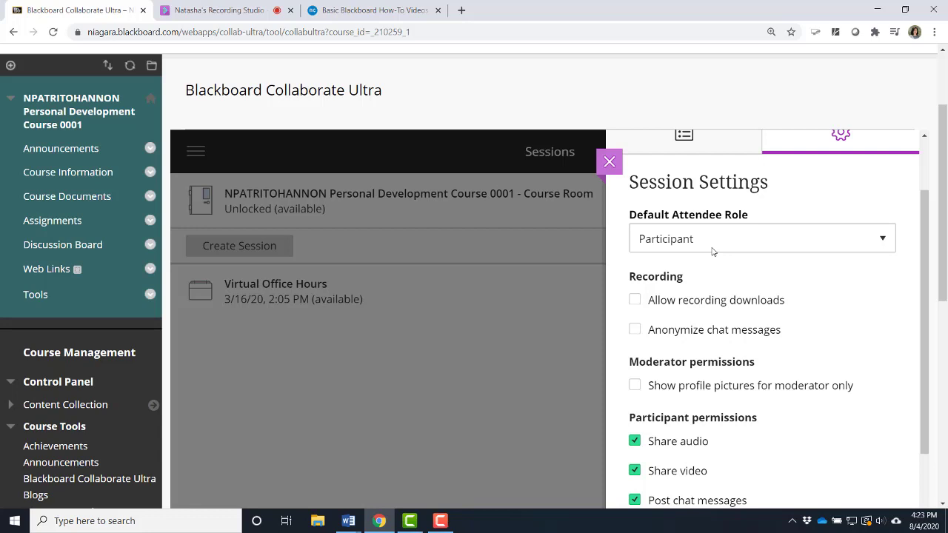
left_click_drag(923, 269, 924, 314)
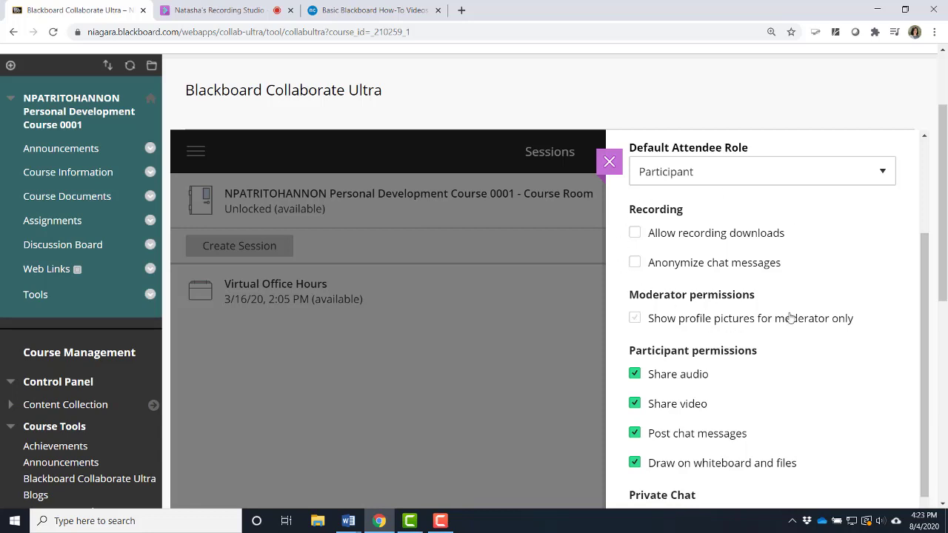
left_click_drag(926, 306, 925, 323)
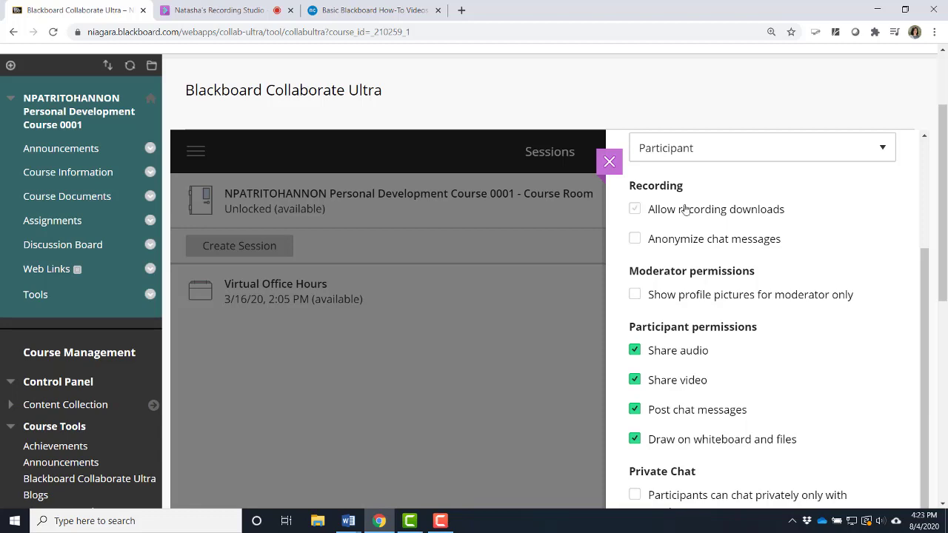
left_click(635, 211)
Set the moderator permissions to show profile pictures for the moderator only.
left_click_drag(924, 320, 925, 339)
left_click_drag(944, 300, 945, 320)
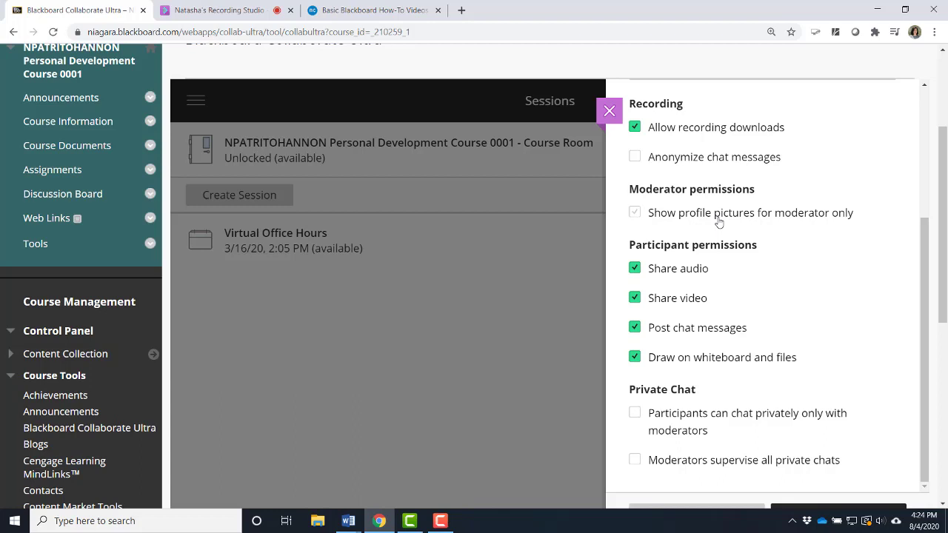
left_click(635, 215)
Turn off video sharing for participants while leaving them able to post chat messages.
left_click_drag(924, 288, 914, 332)
left_click(635, 299)
left_click(634, 328)
left_click(635, 297)
left_click(634, 328)
left_click(635, 300)
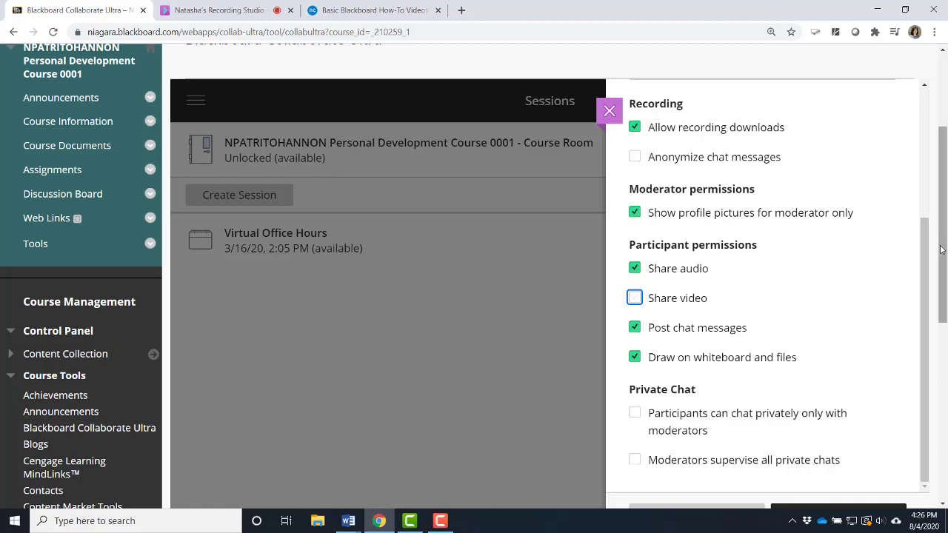
Try the private chat options for chatting only with moderators and for moderator supervision, switching each back off.
left_click_drag(941, 249, 940, 280)
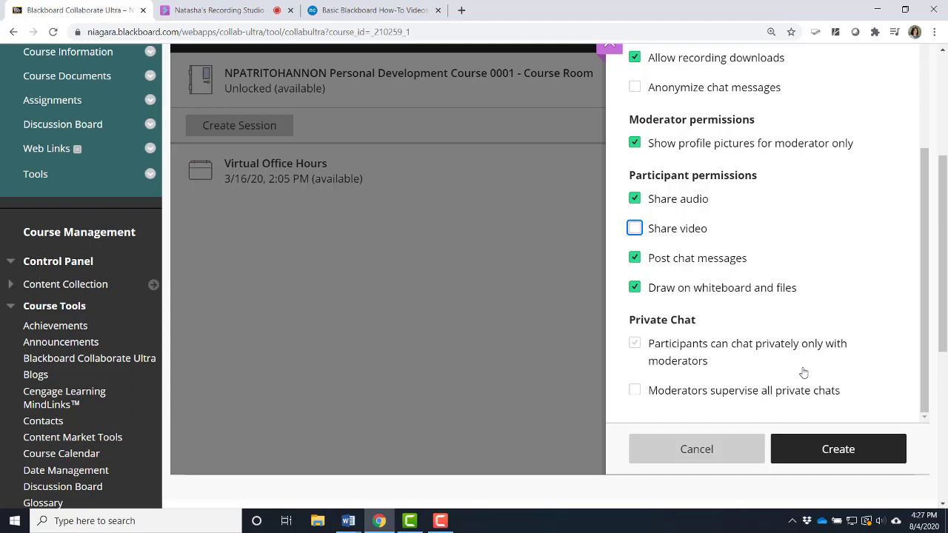
left_click(635, 347)
left_click(635, 345)
left_click(633, 391)
left_click(633, 391)
Create the weekly classroom session with these settings, save it and return to the session list.
left_click_drag(942, 334, 923, 204)
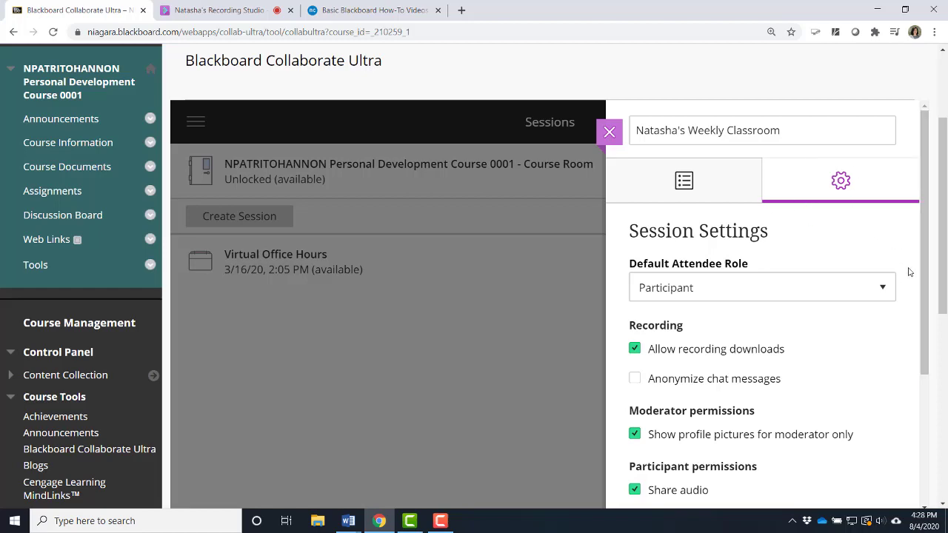
left_click_drag(942, 285, 941, 351)
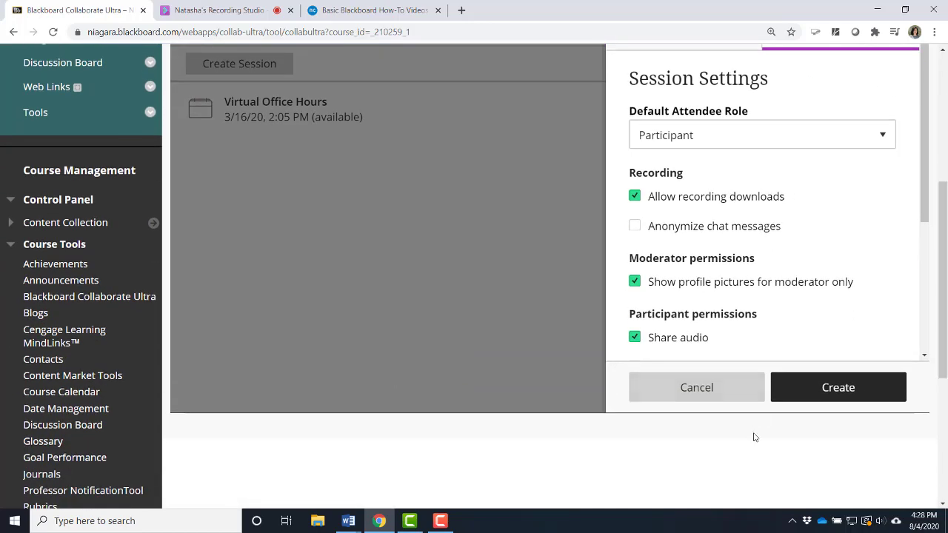
left_click(831, 390)
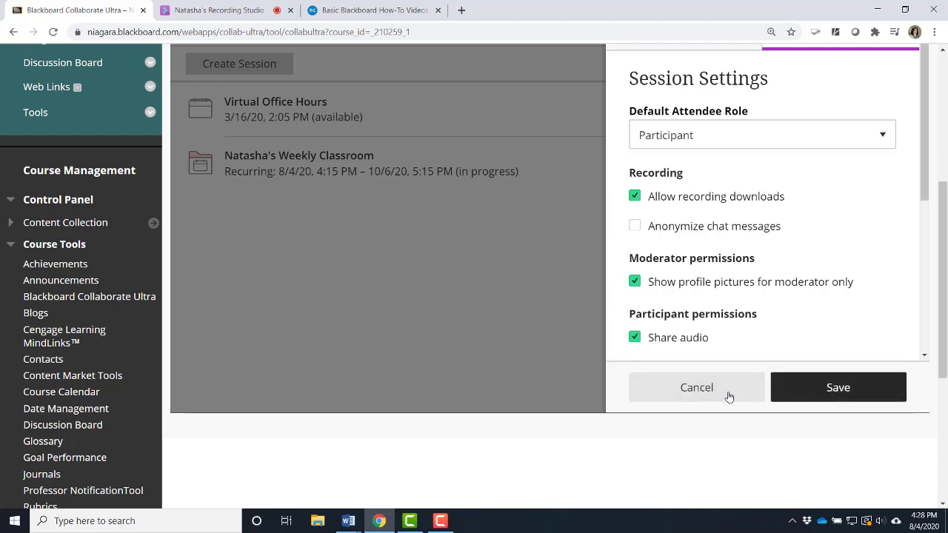
left_click(803, 400)
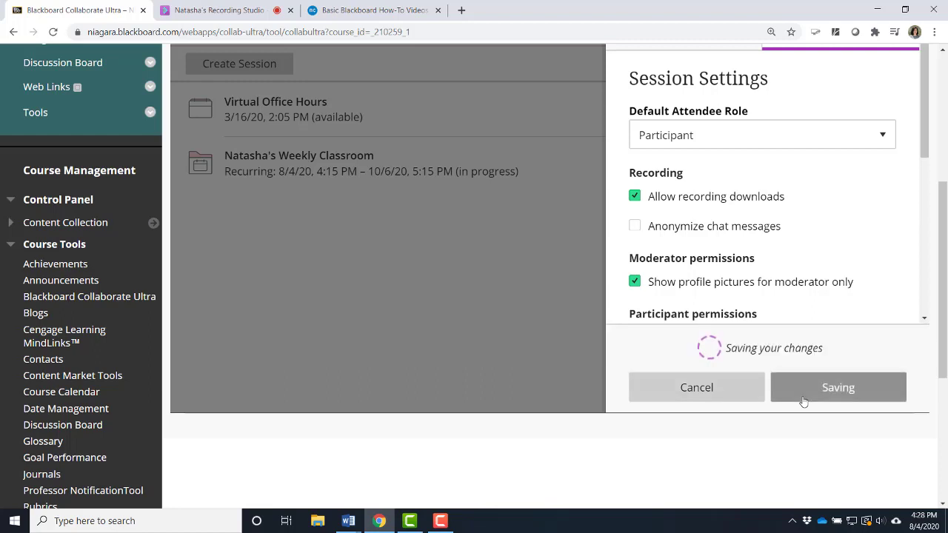
left_click(652, 392)
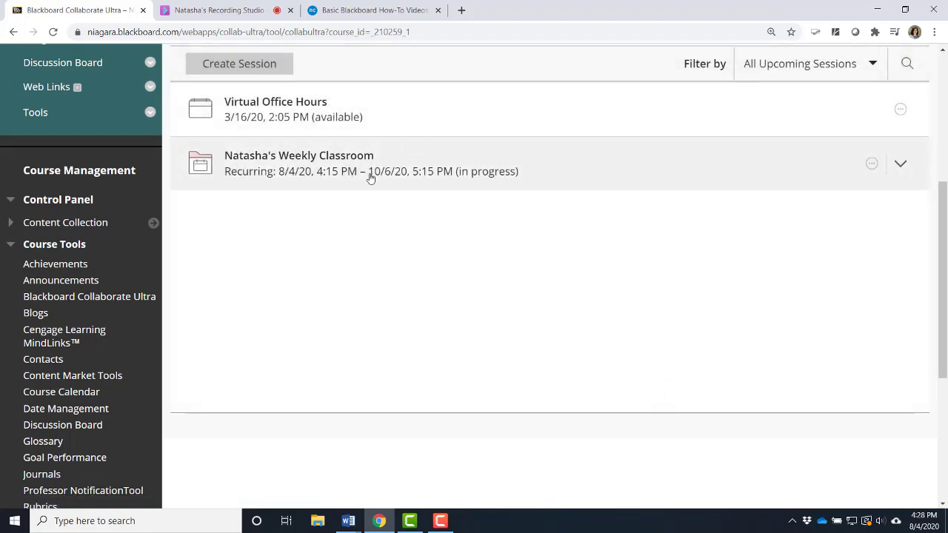
Expand the recurring weekly classroom session and copy the guest link for the whole series.
left_click(371, 178)
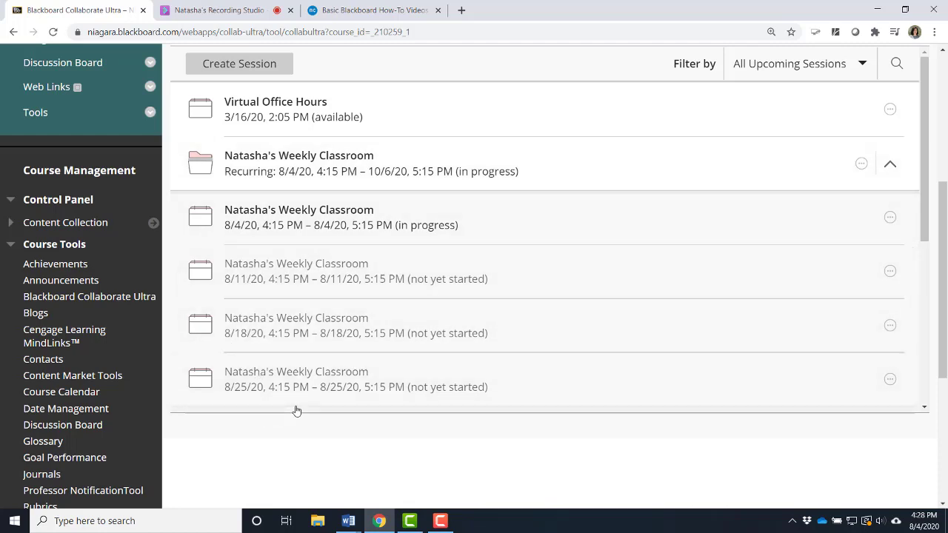
left_click(891, 219)
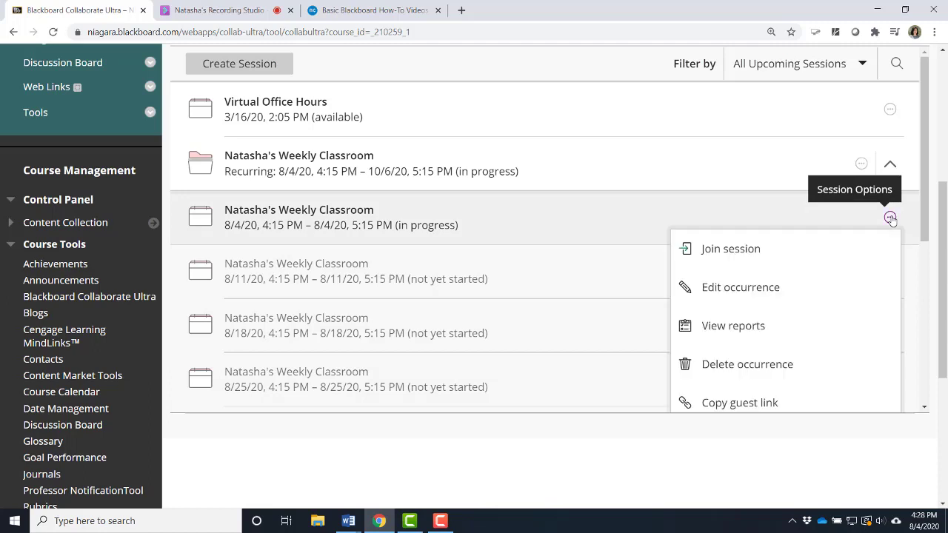
left_click(860, 164)
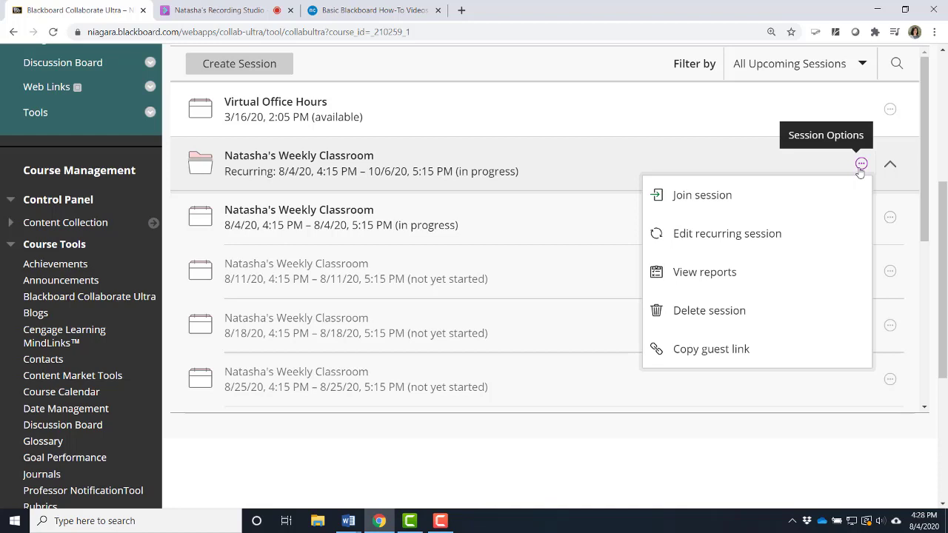
left_click(707, 359)
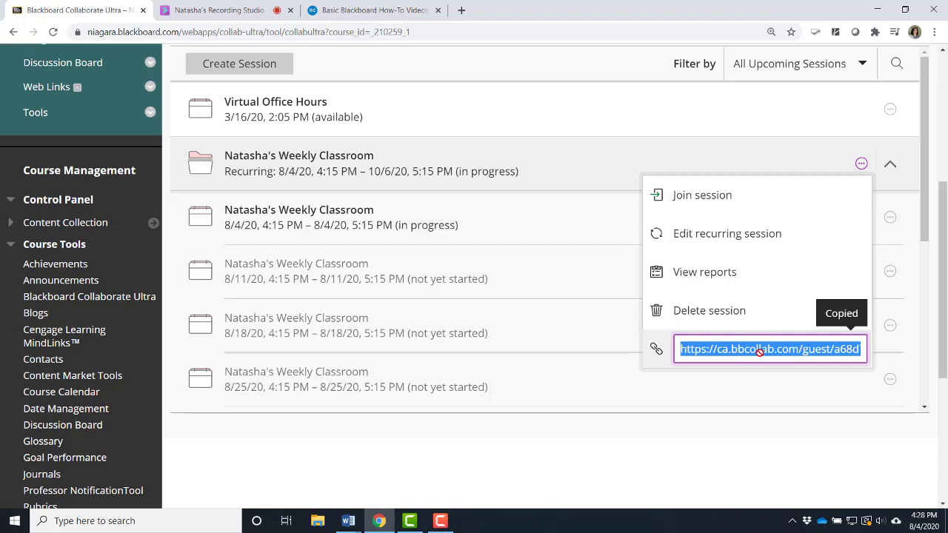
Start a new course announcement with the subject "Weekly Class Lesson Link".
left_click_drag(943, 191, 944, 50)
left_click(60, 270)
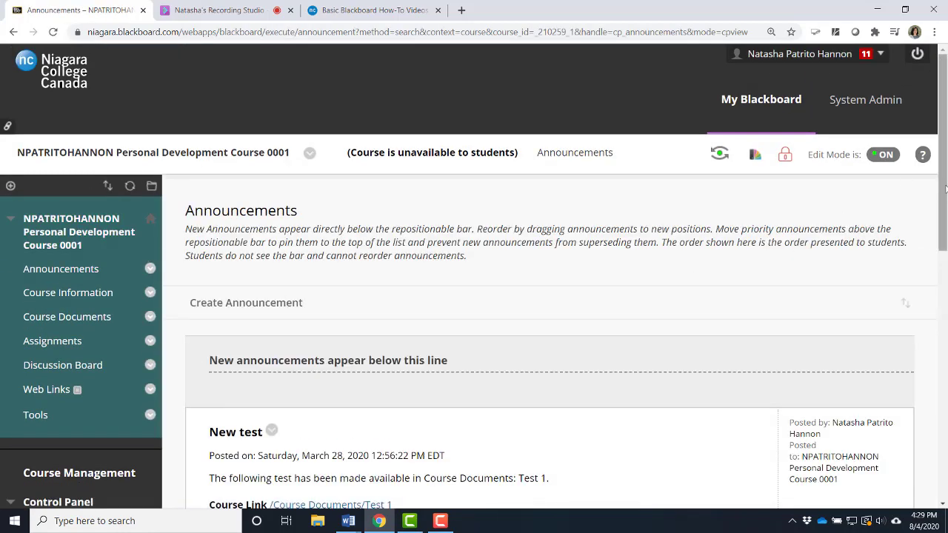
left_click_drag(946, 190, 945, 245)
left_click(285, 183)
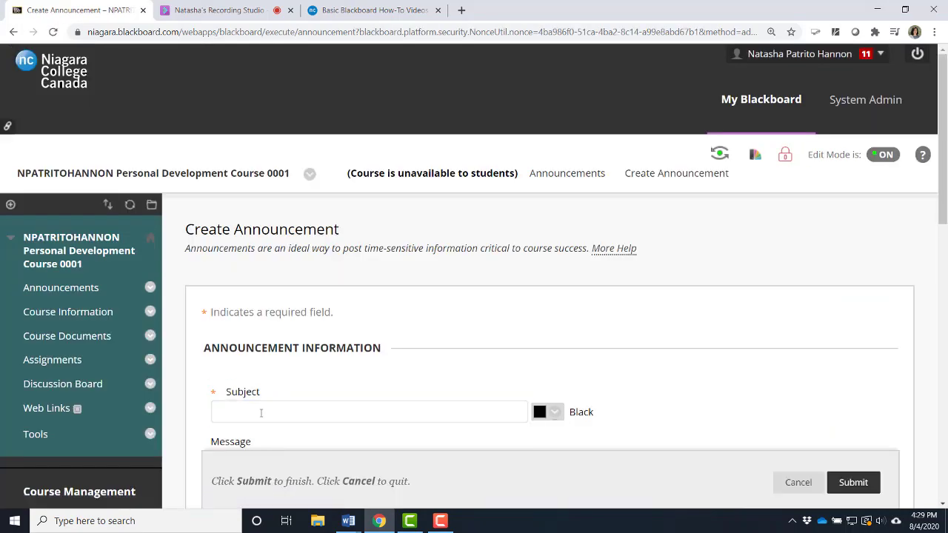
type("Weekly Class Lesson Link")
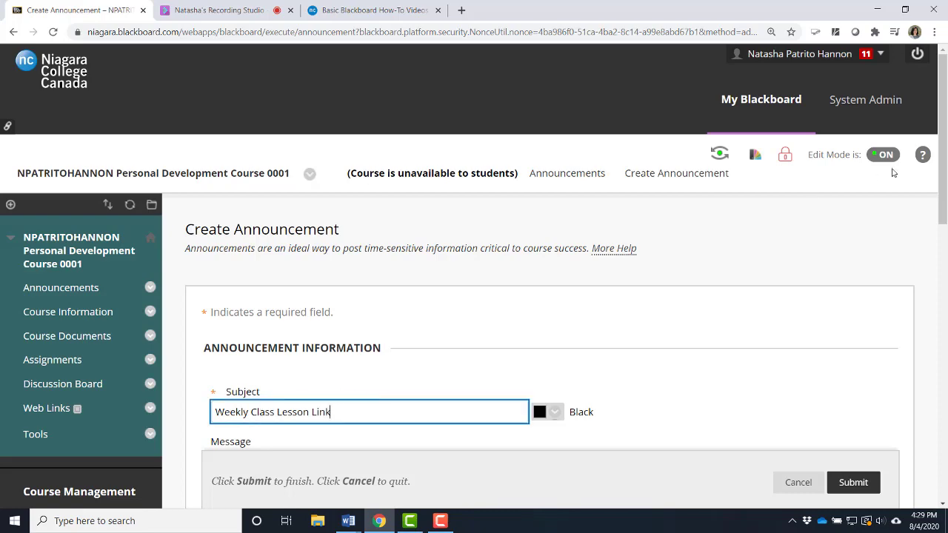
Paste the copied guest link into the announcement's message.
left_click_drag(942, 173, 941, 255)
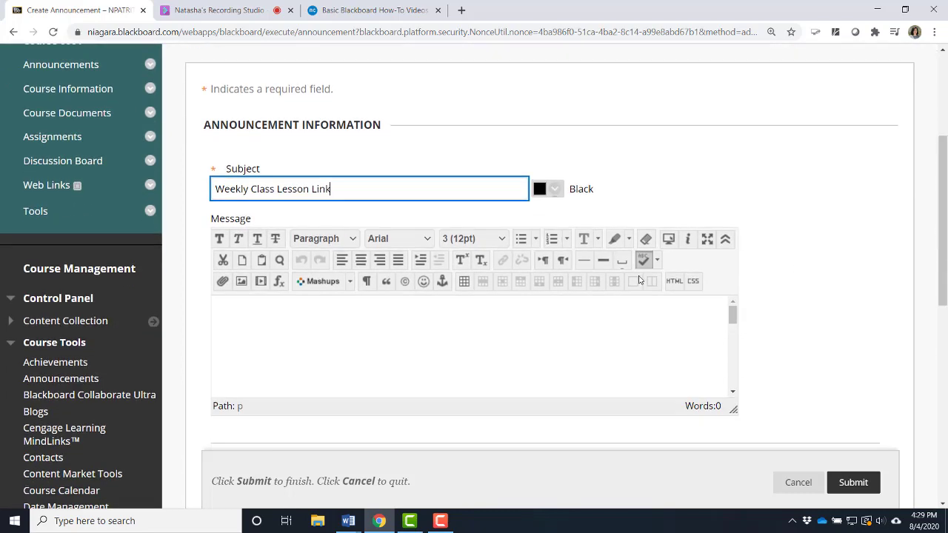
left_click(265, 333)
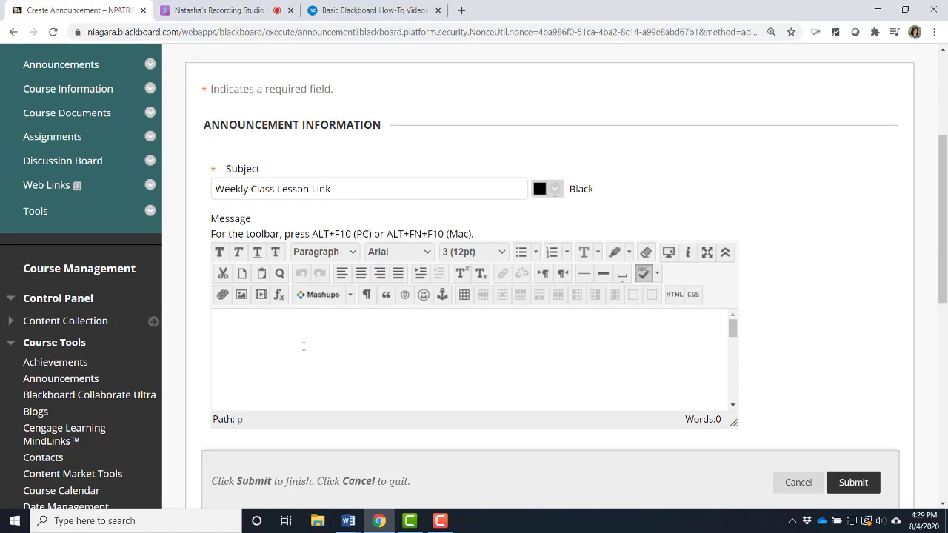
key("ctrl+v")
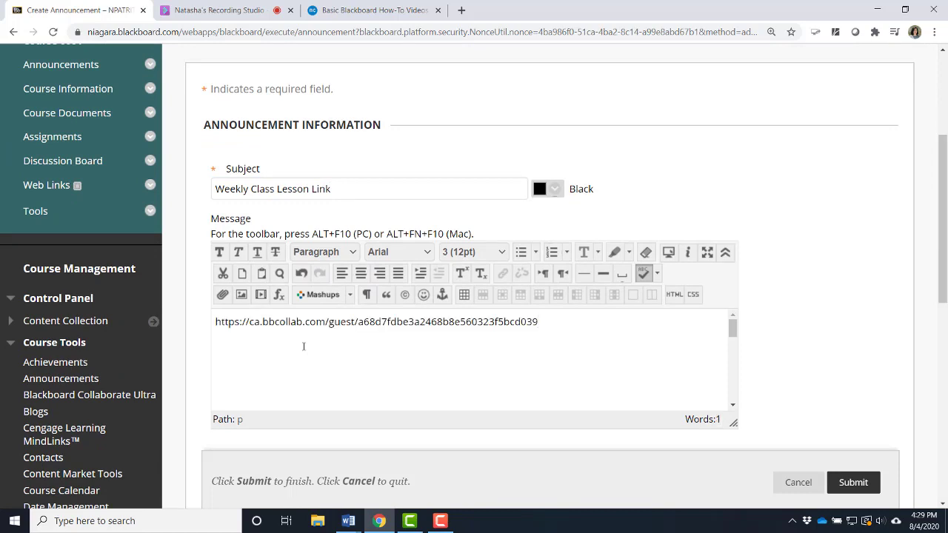
Turn the pasted address into a hyperlink to the session's guest link and submit the announcement.
left_click_drag(544, 323, 213, 330)
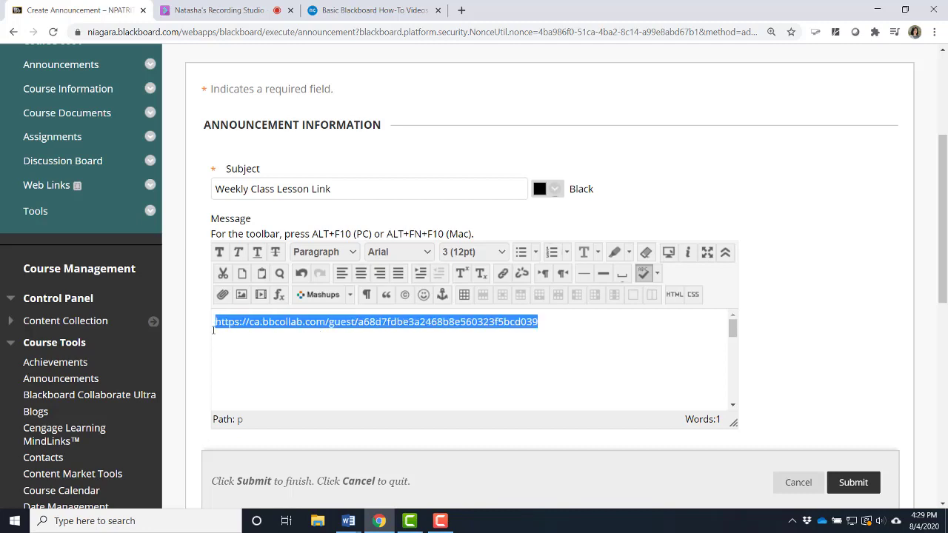
left_click(502, 273)
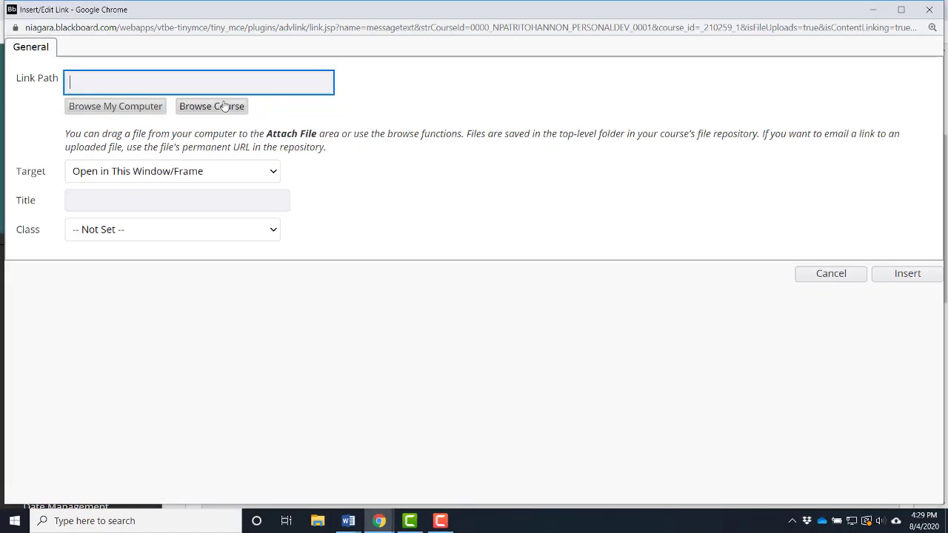
left_click(159, 83)
key("ctrl+v")
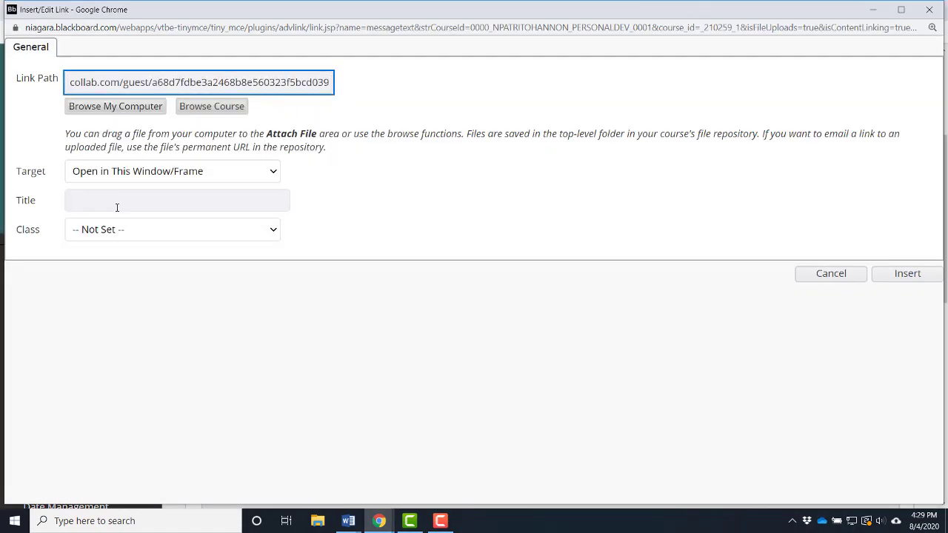
left_click(906, 274)
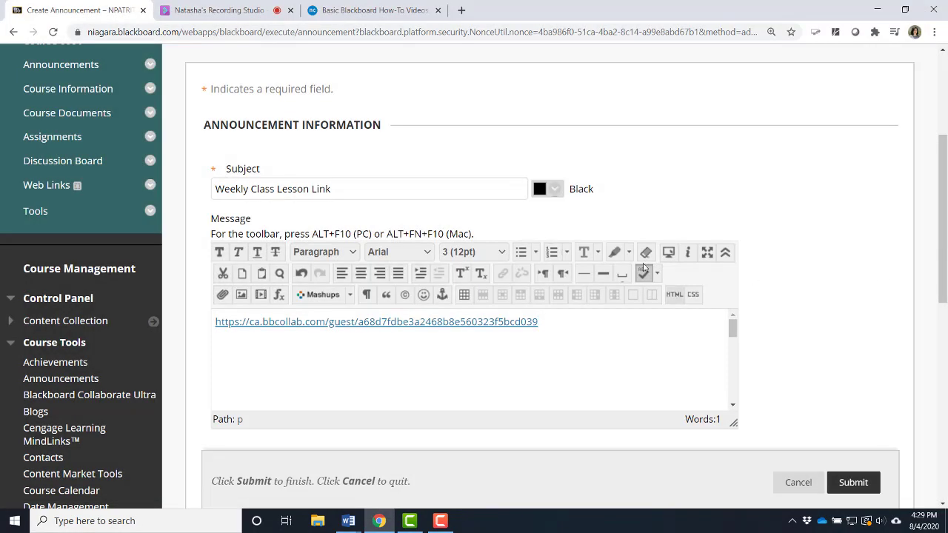
left_click(855, 485)
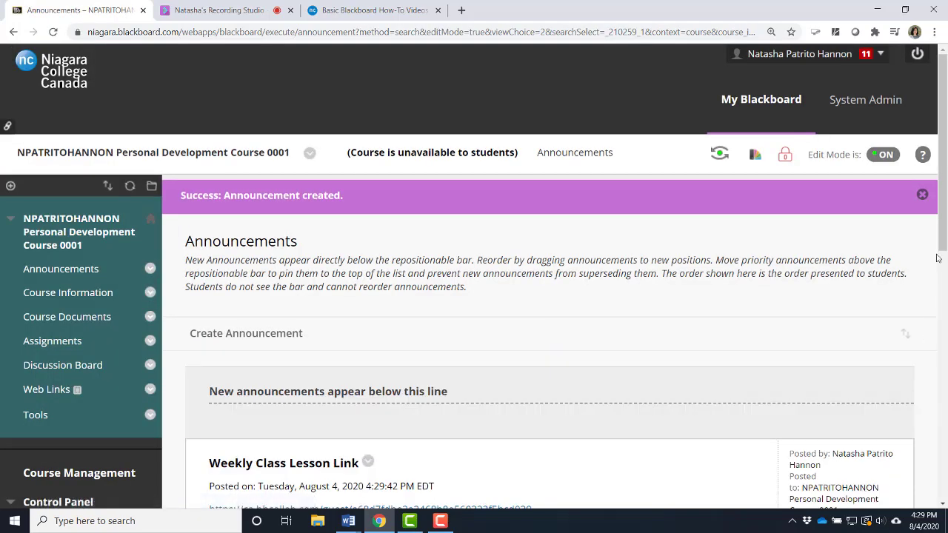
left_click_drag(941, 245, 941, 314)
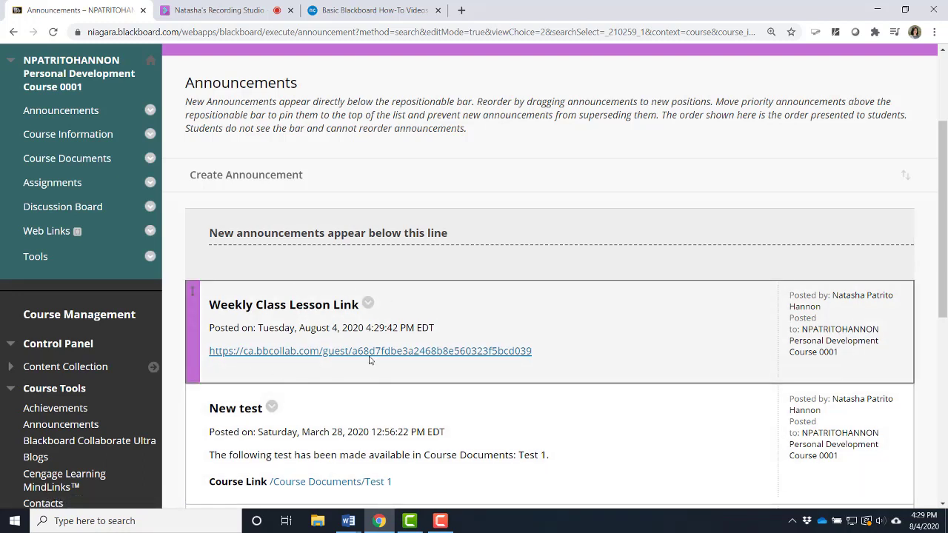
Open the course documents content area.
left_click(91, 160)
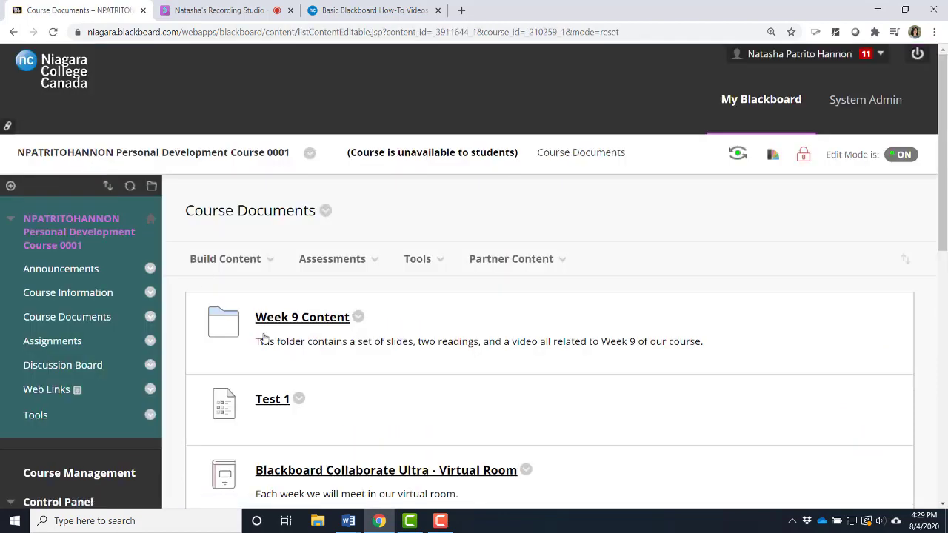
mouse_move(266, 270)
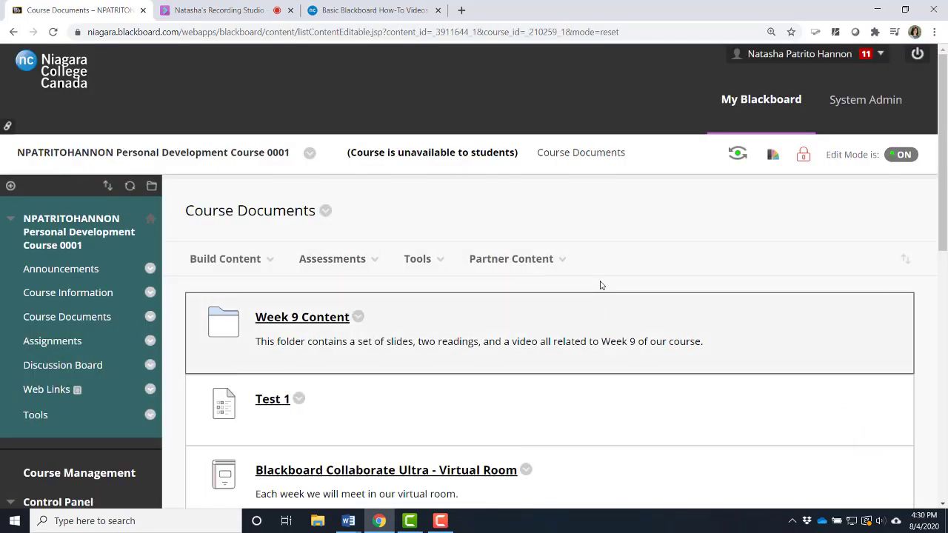